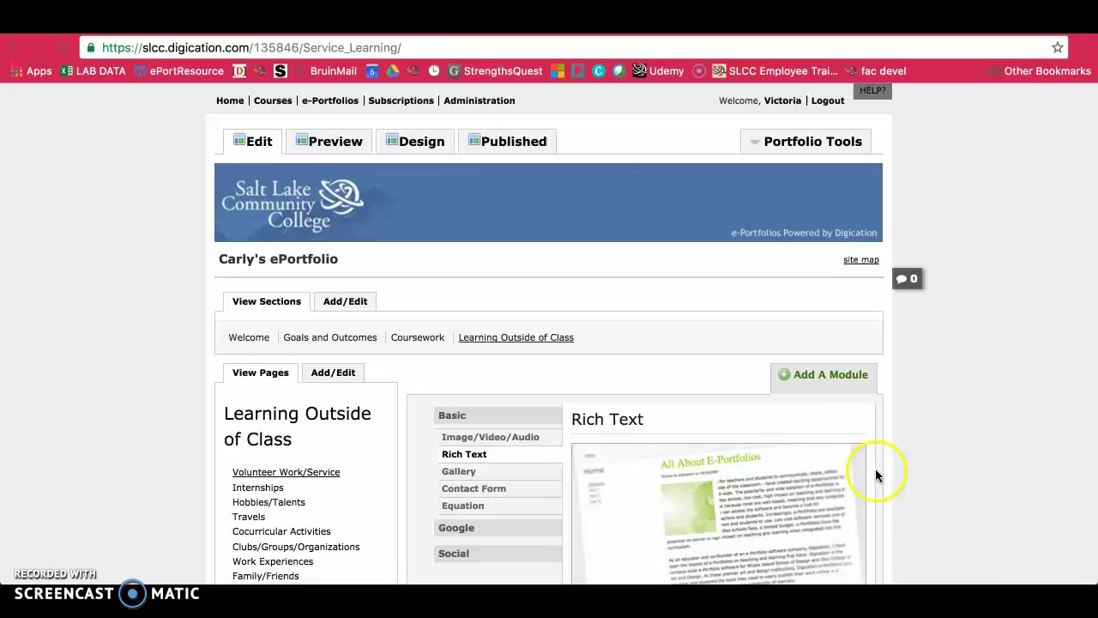
Browse the Basic, Google and Social module types and preview Basic > Rich Text
{"action": "scroll", "coordinate": [791, 463], "scroll_direction": "down", "scroll_amount": 2}
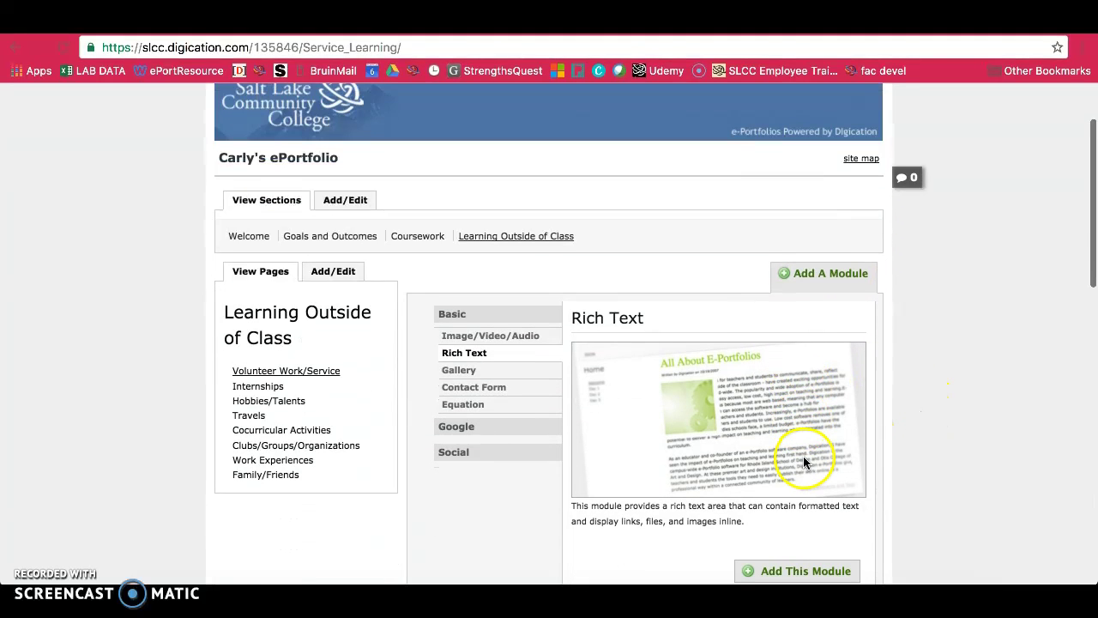
{"action": "scroll", "coordinate": [791, 459], "scroll_direction": "down", "scroll_amount": 2}
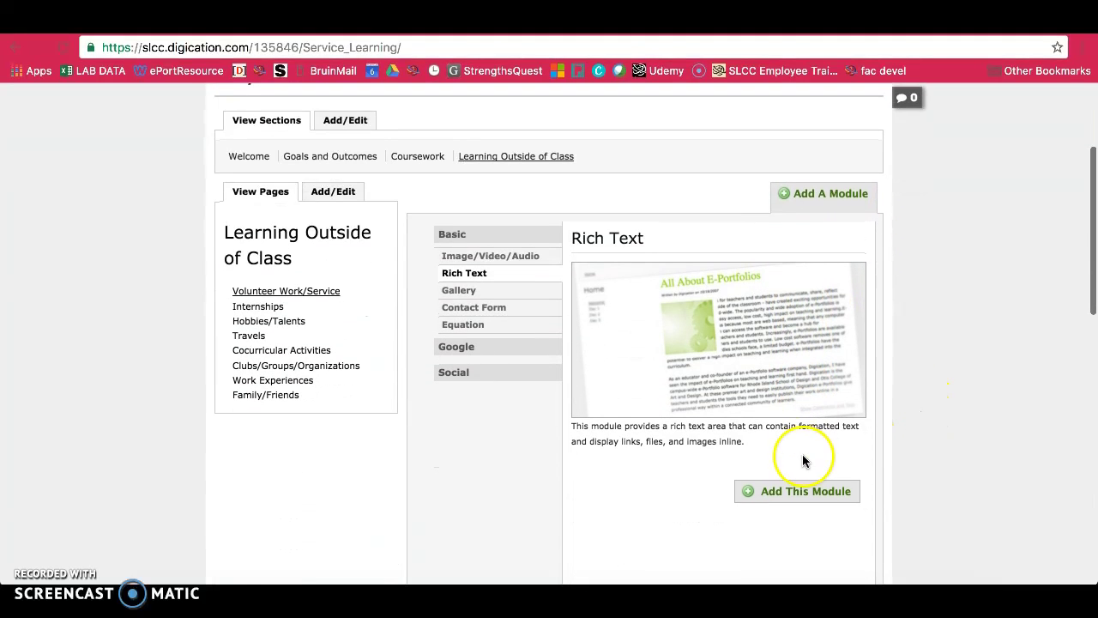
{"action": "left_click", "coordinate": [483, 275]}
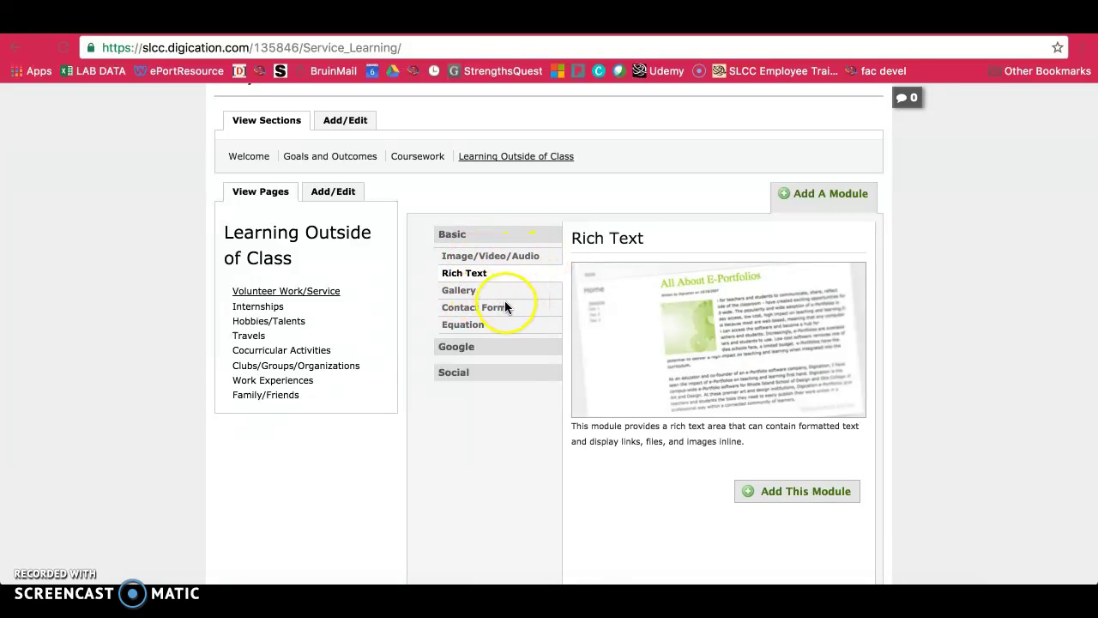
{"action": "left_click", "coordinate": [458, 347]}
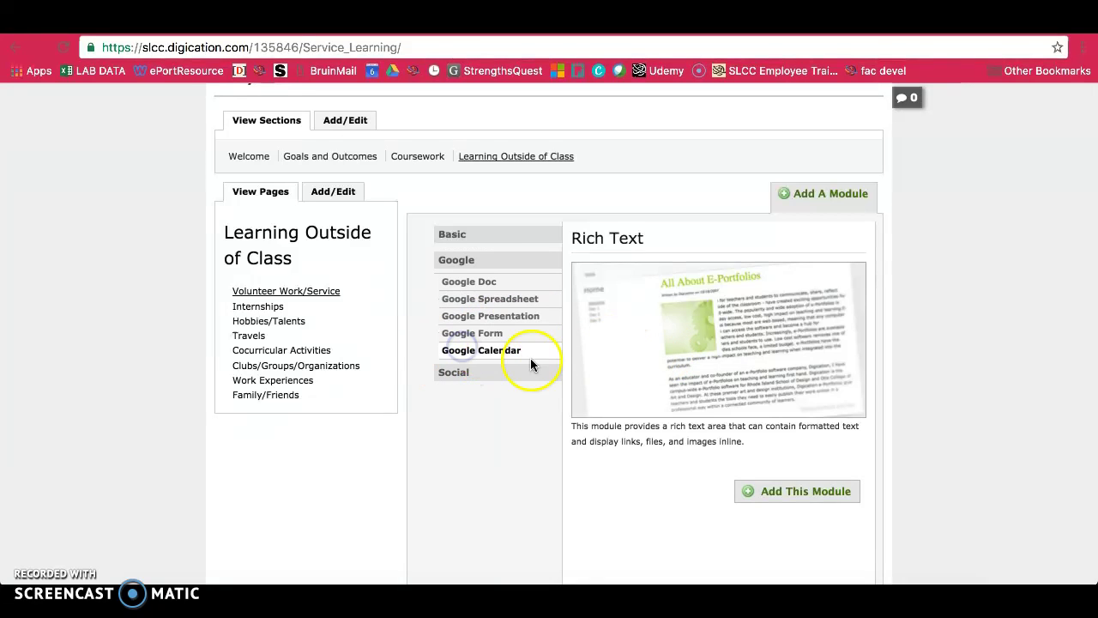
{"action": "left_click", "coordinate": [457, 375]}
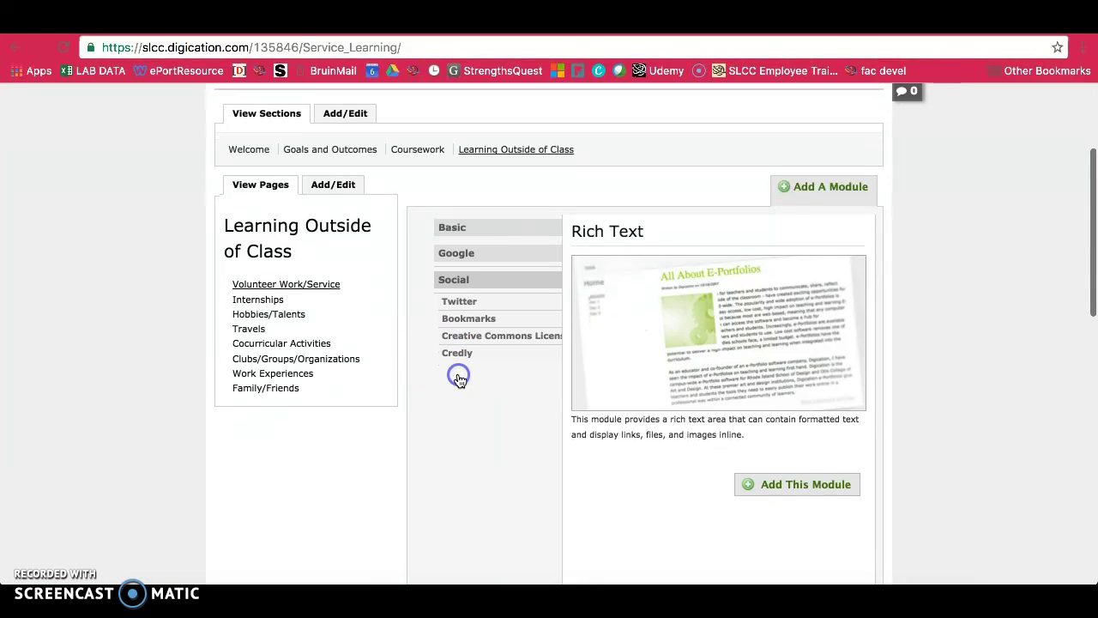
{"action": "left_click", "coordinate": [483, 232]}
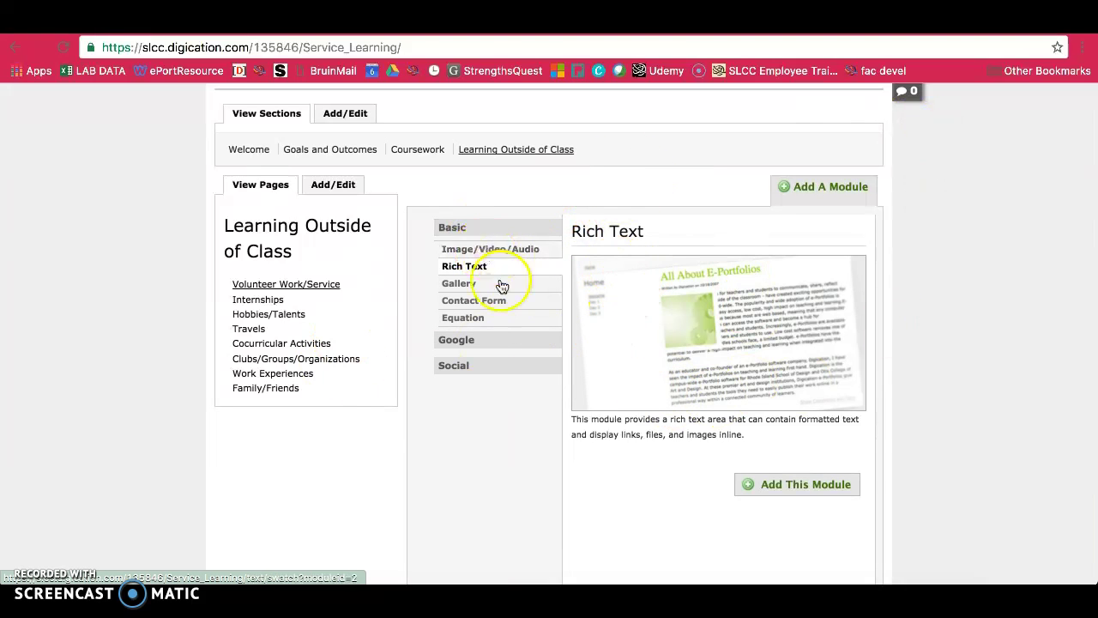
{"action": "left_click", "coordinate": [852, 496]}
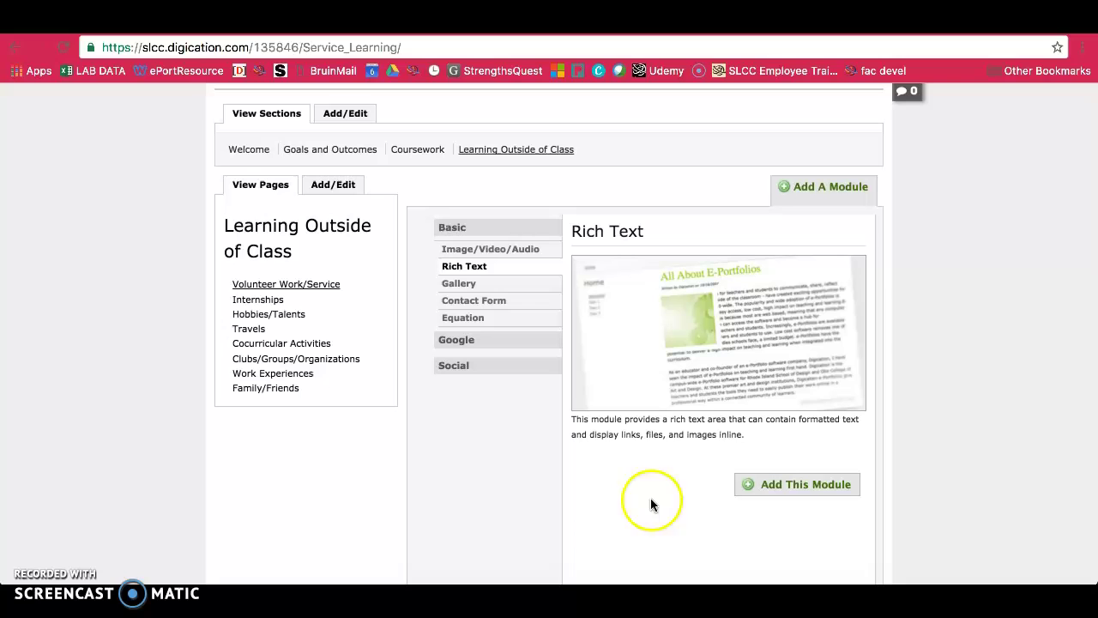
{"action": "scroll", "coordinate": [798, 339], "scroll_direction": "up", "scroll_amount": 1}
{"action": "scroll", "coordinate": [791, 333], "scroll_direction": "down", "scroll_amount": 2}
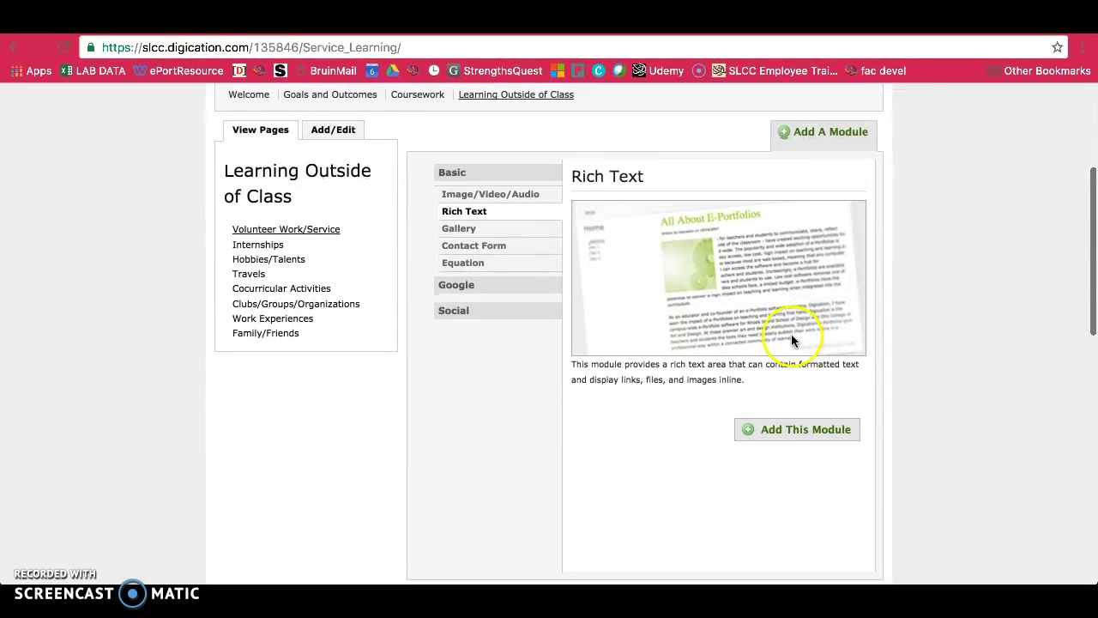
{"action": "scroll", "coordinate": [472, 216], "scroll_direction": "down", "scroll_amount": 5}
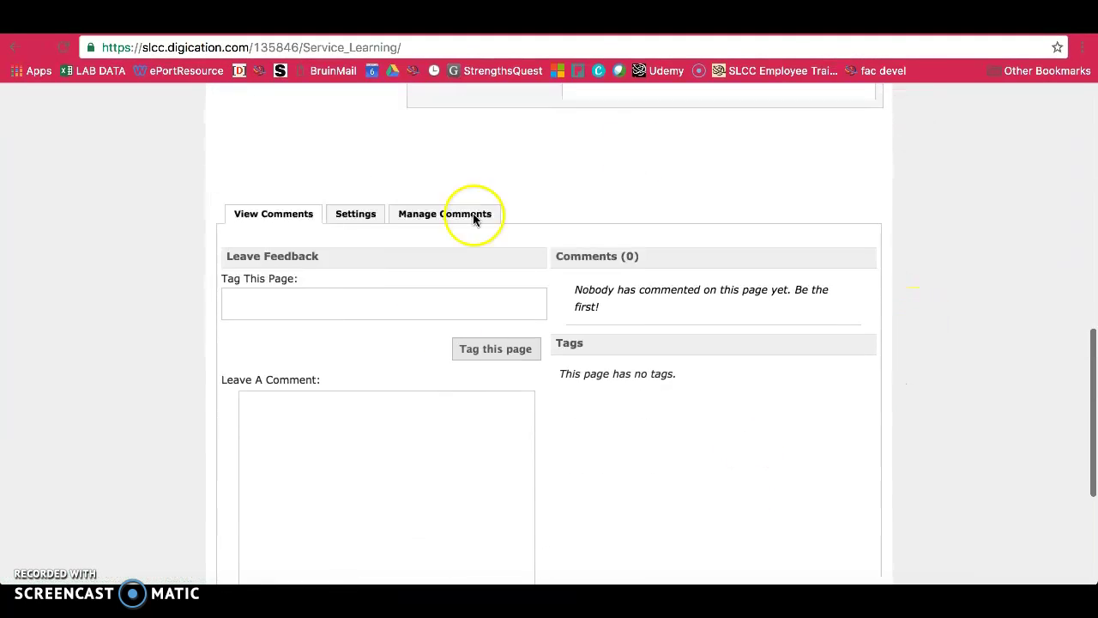
{"action": "scroll", "coordinate": [765, 170], "scroll_direction": "down", "scroll_amount": 3}
{"action": "scroll", "coordinate": [759, 203], "scroll_direction": "up", "scroll_amount": 4}
{"action": "scroll", "coordinate": [758, 197], "scroll_direction": "up", "scroll_amount": 4}
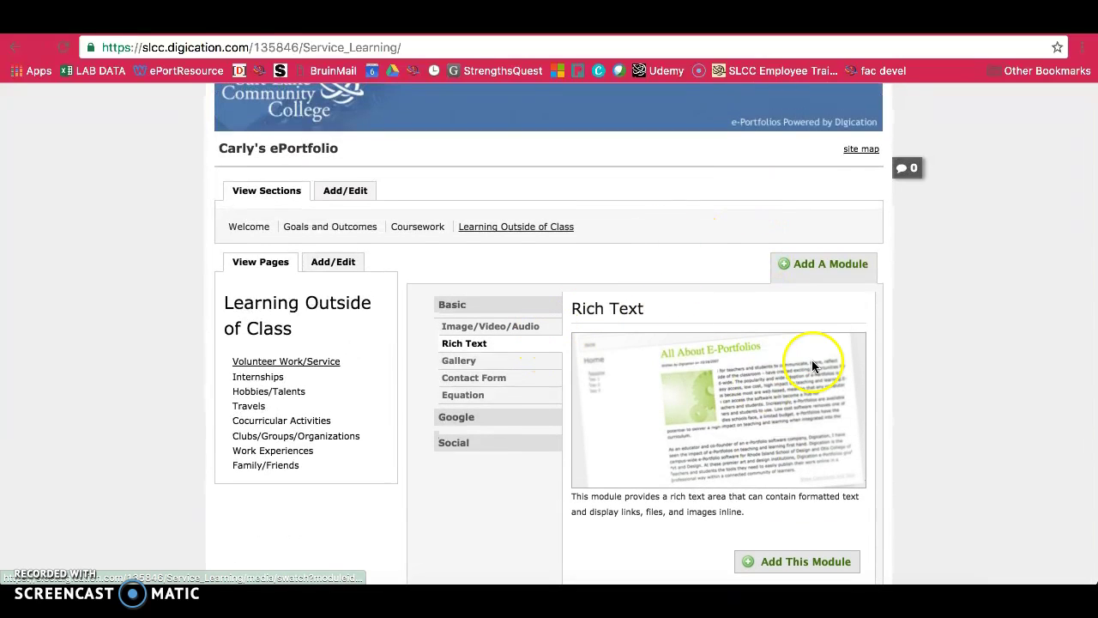
{"action": "scroll", "coordinate": [811, 356], "scroll_direction": "up", "scroll_amount": 2}
{"action": "scroll", "coordinate": [720, 345], "scroll_direction": "down", "scroll_amount": 3}
{"action": "scroll", "coordinate": [720, 345], "scroll_direction": "down", "scroll_amount": 1}
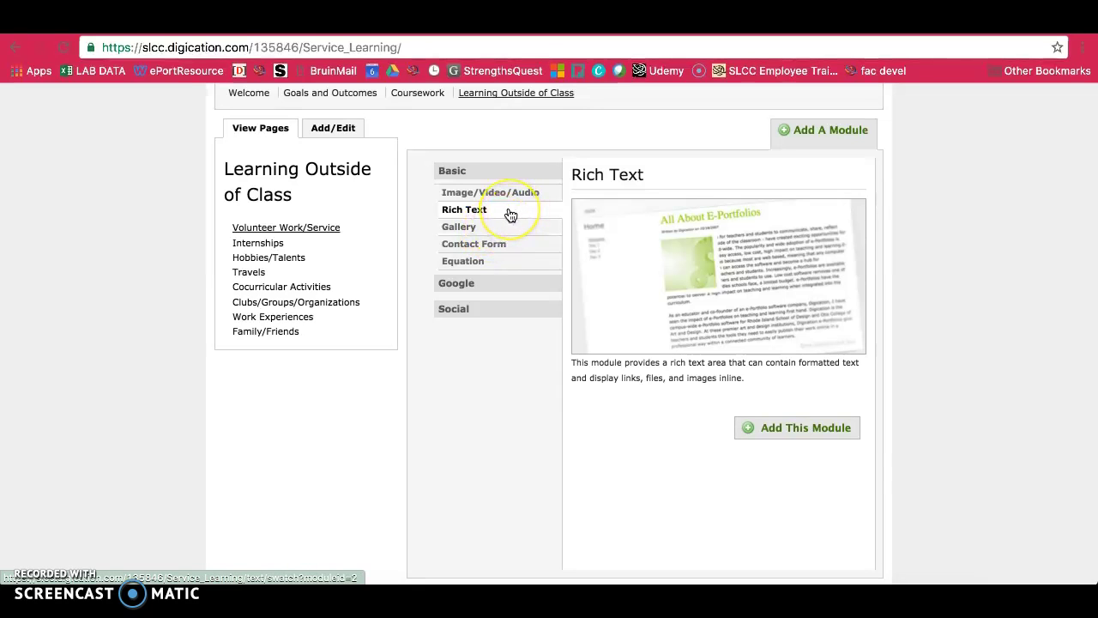
{"action": "left_click", "coordinate": [483, 216]}
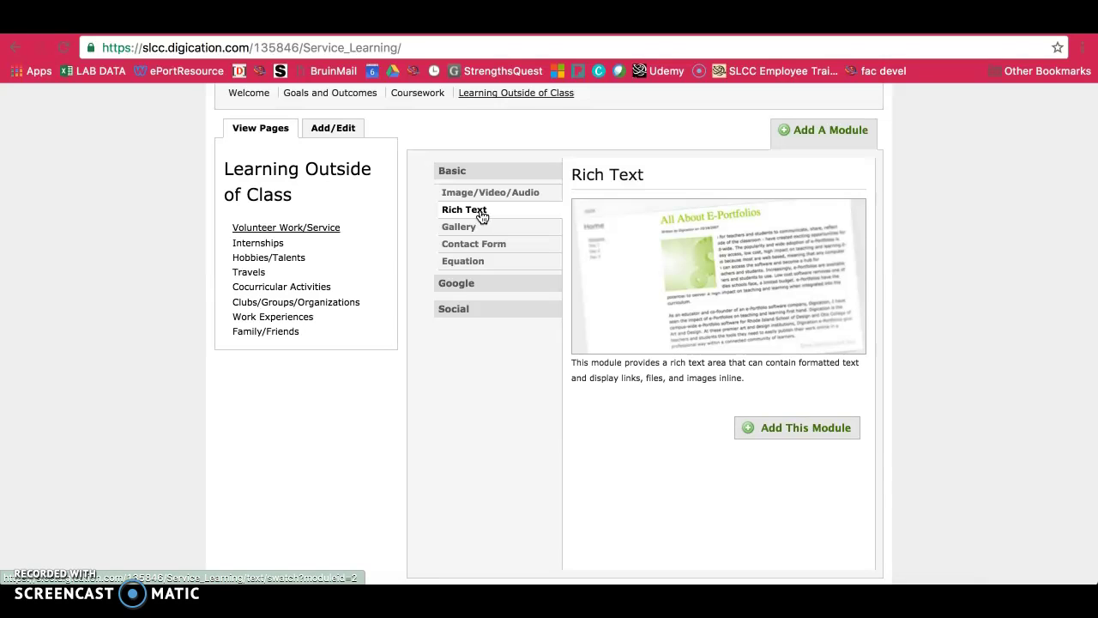
Add an empty Rich Text module to the Volunteer Work/Service page
{"action": "left_click", "coordinate": [804, 429]}
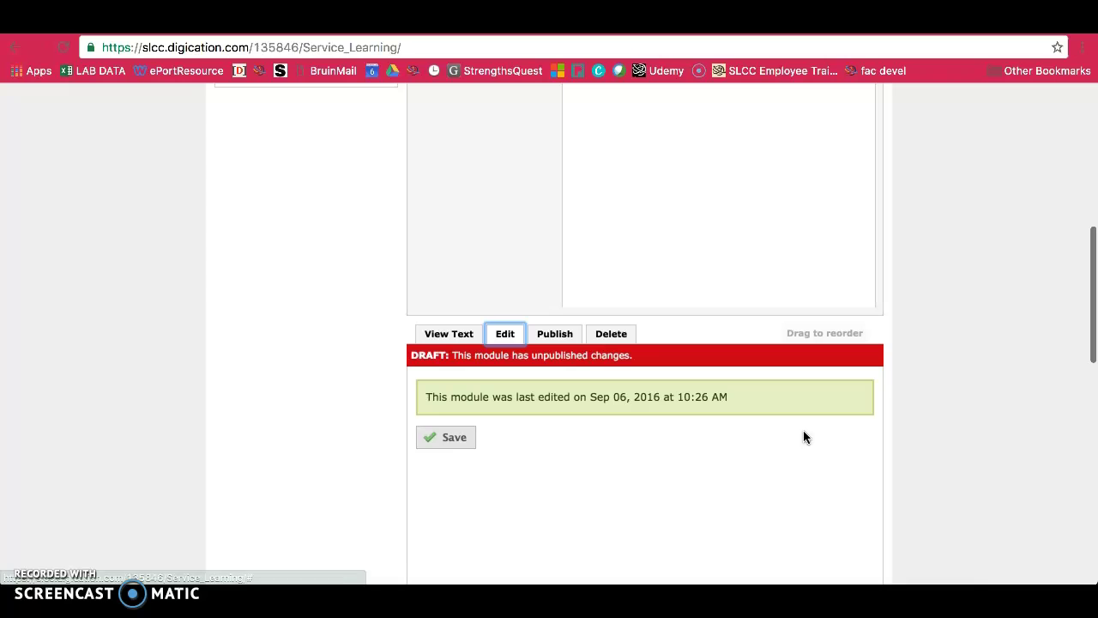
{"action": "scroll", "coordinate": [686, 326], "scroll_direction": "down", "scroll_amount": 5}
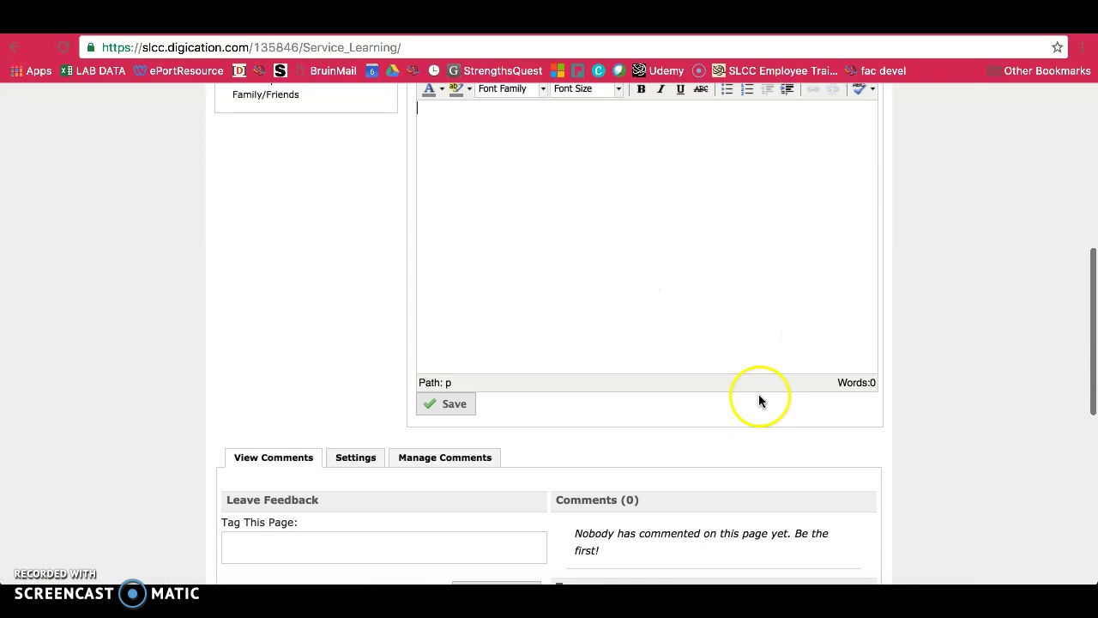
{"action": "scroll", "coordinate": [758, 394], "scroll_direction": "up", "scroll_amount": 2}
{"action": "scroll", "coordinate": [726, 287], "scroll_direction": "up", "scroll_amount": 1}
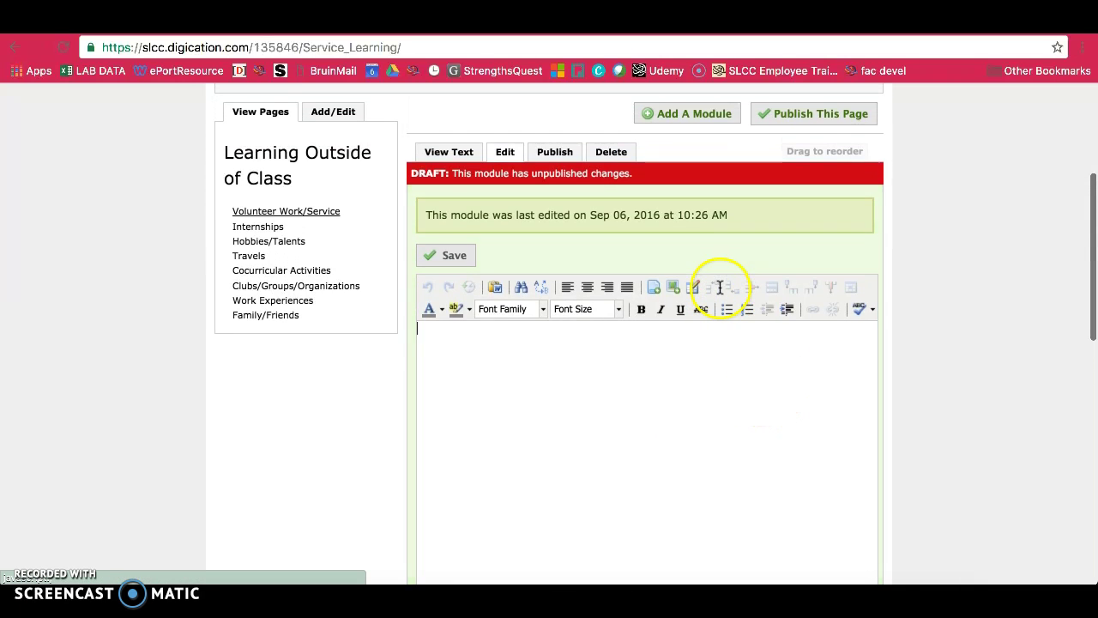
{"action": "scroll", "coordinate": [721, 289], "scroll_direction": "up", "scroll_amount": 2}
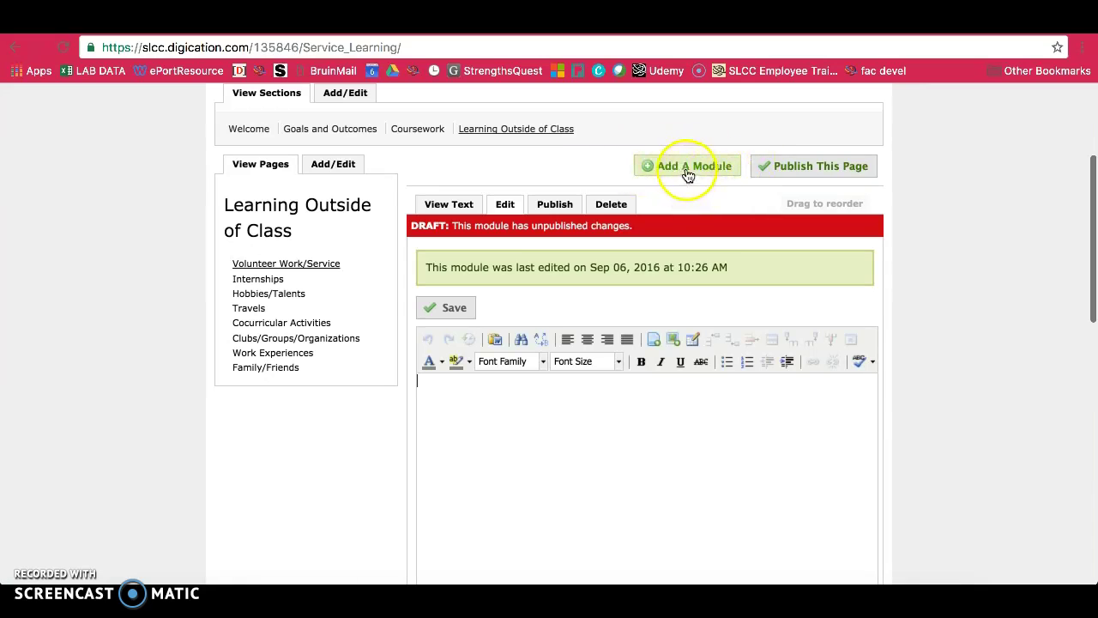
Add a Gallery module from the Basic module types to the page
{"action": "left_click", "coordinate": [687, 175]}
{"action": "left_click", "coordinate": [484, 264]}
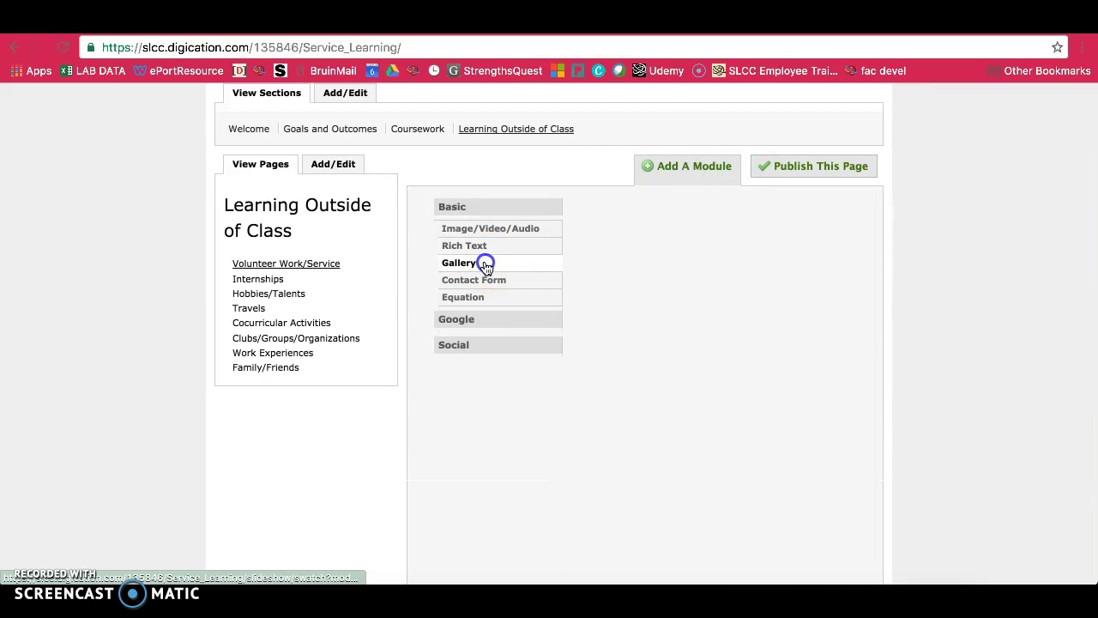
{"action": "scroll", "coordinate": [909, 294], "scroll_direction": "up", "scroll_amount": 2}
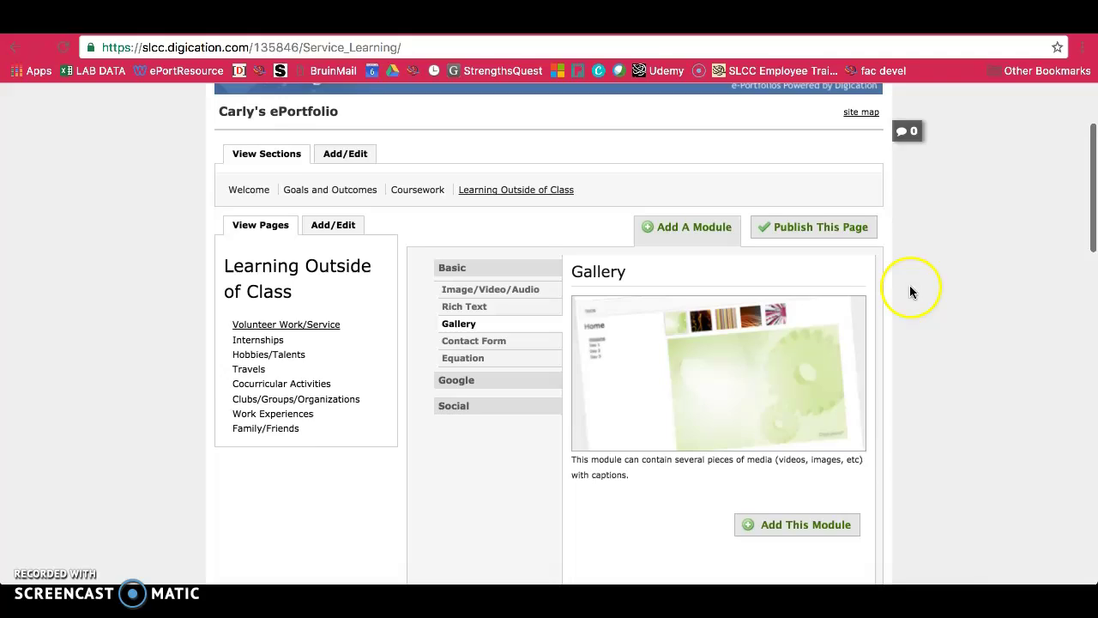
{"action": "scroll", "coordinate": [911, 292], "scroll_direction": "down", "scroll_amount": 5}
{"action": "left_click", "coordinate": [777, 362]}
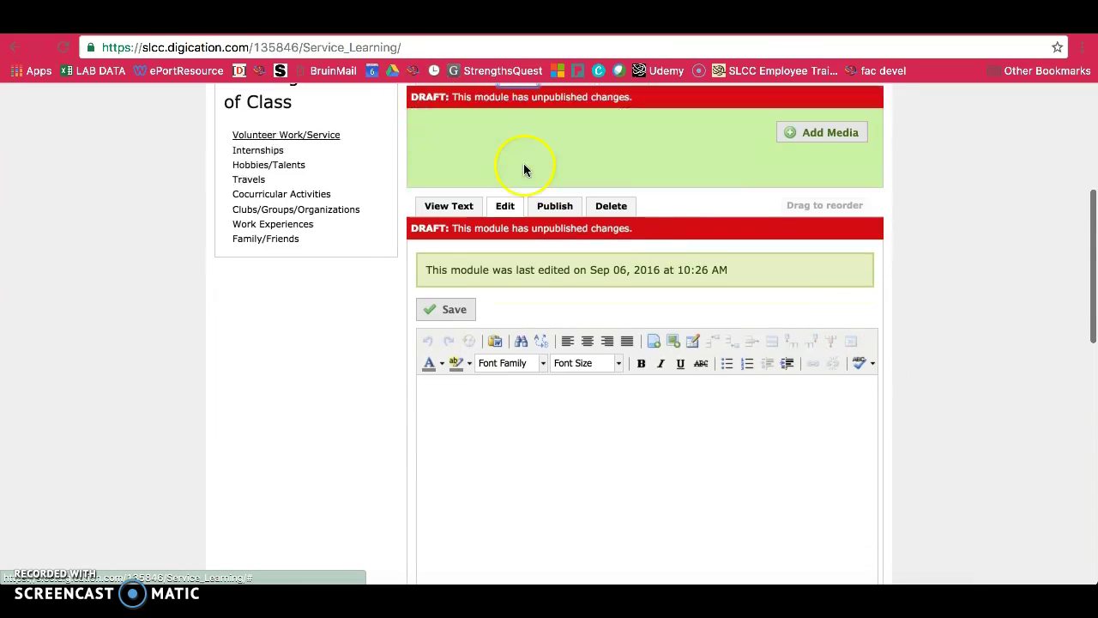
{"action": "scroll", "coordinate": [521, 182], "scroll_direction": "up", "scroll_amount": 1}
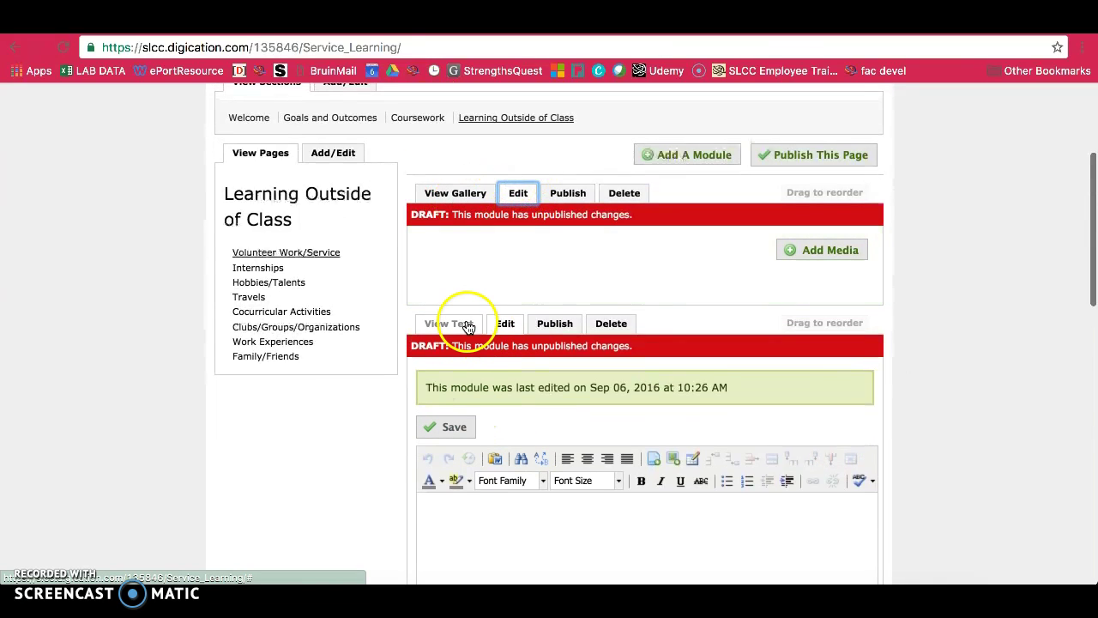
{"action": "left_click", "coordinate": [826, 259]}
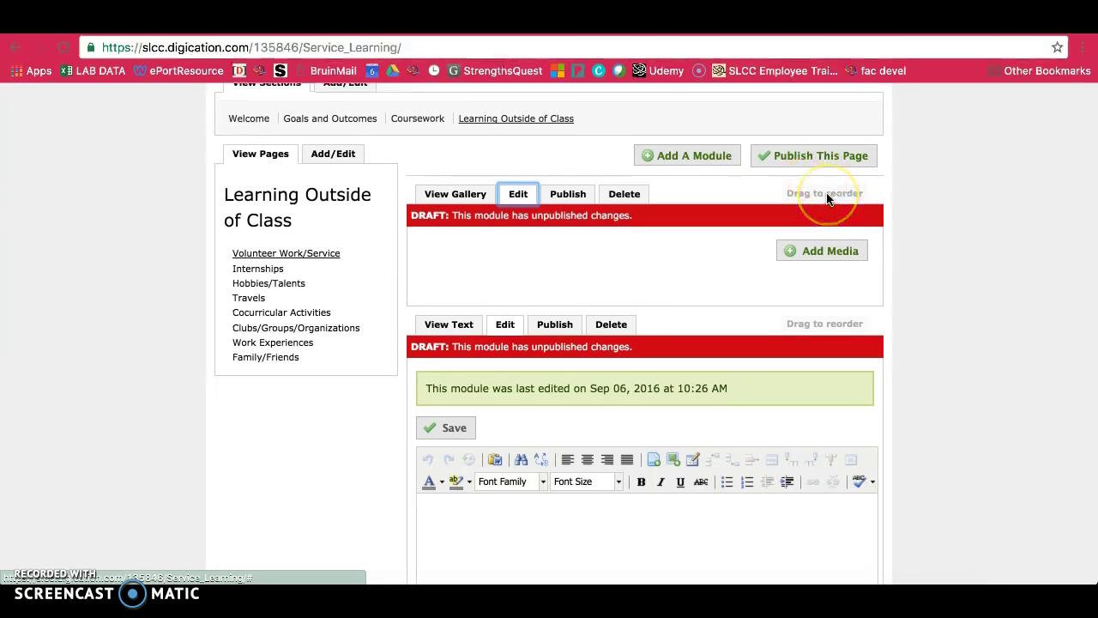
{"action": "scroll", "coordinate": [826, 198], "scroll_direction": "up", "scroll_amount": 1}
{"action": "scroll", "coordinate": [827, 199], "scroll_direction": "up", "scroll_amount": 3}
{"action": "scroll", "coordinate": [826, 197], "scroll_direction": "up", "scroll_amount": 3}
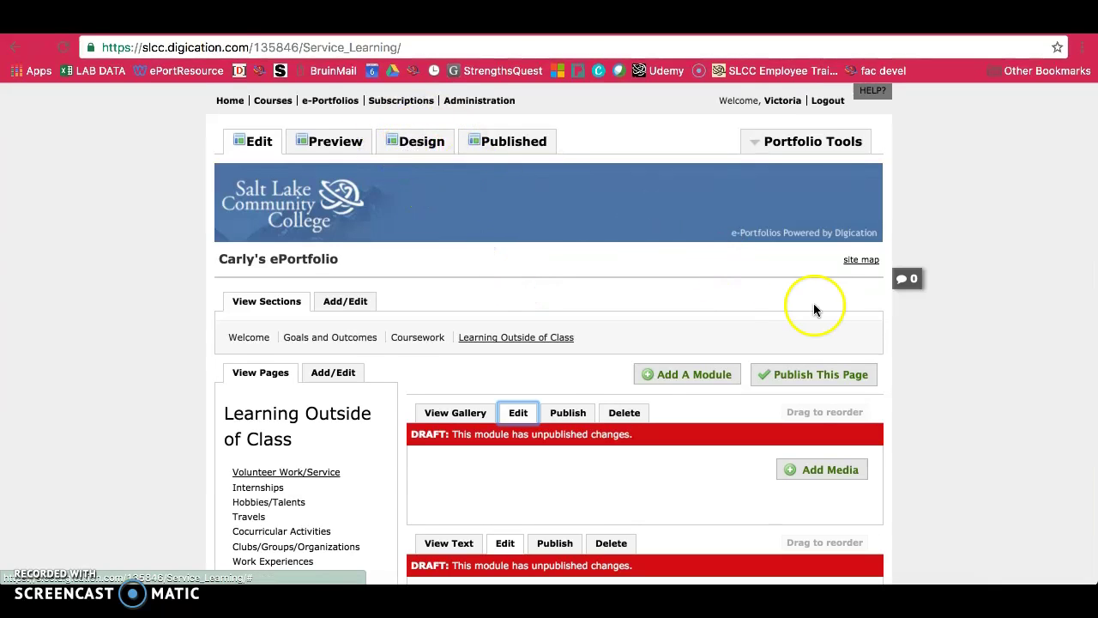
{"action": "scroll", "coordinate": [772, 330], "scroll_direction": "down", "scroll_amount": 5}
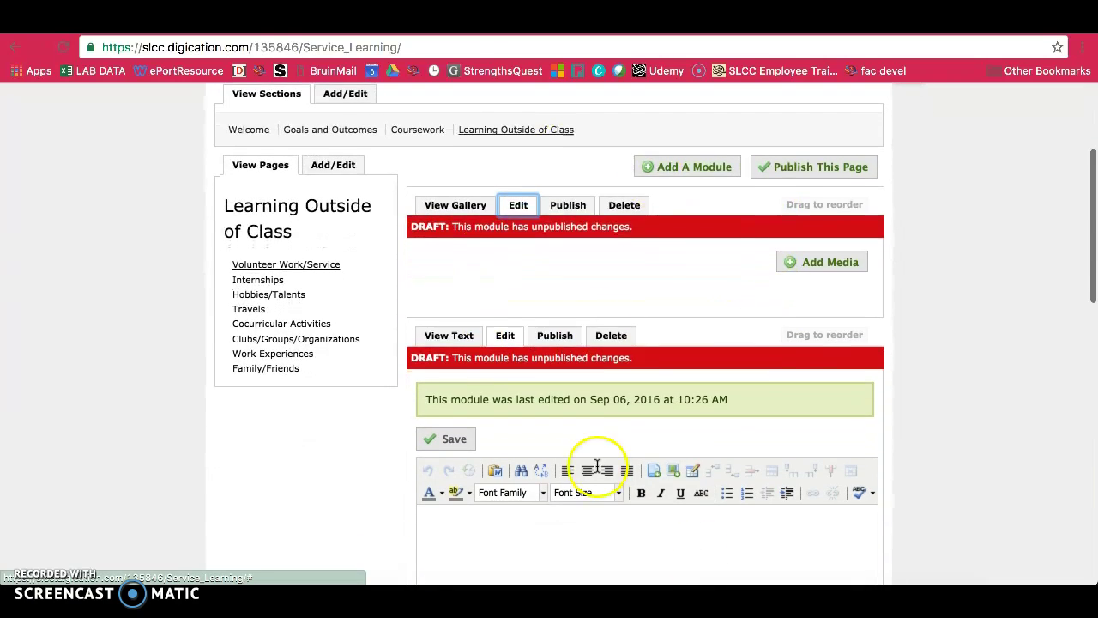
{"action": "scroll", "coordinate": [785, 329], "scroll_direction": "up", "scroll_amount": 5}
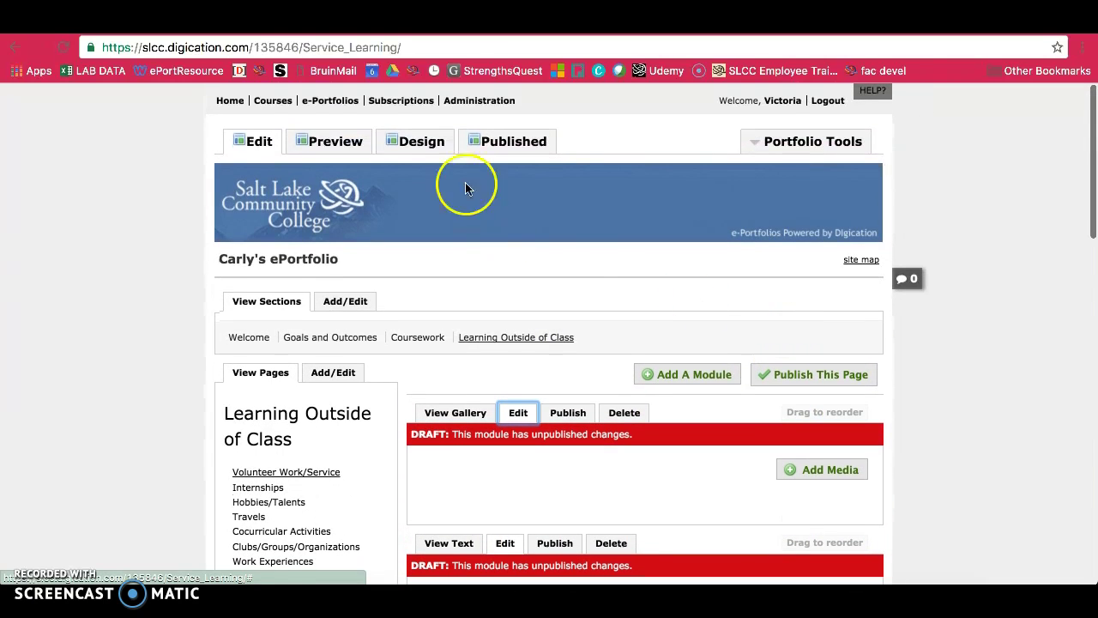
{"action": "left_click", "coordinate": [421, 142]}
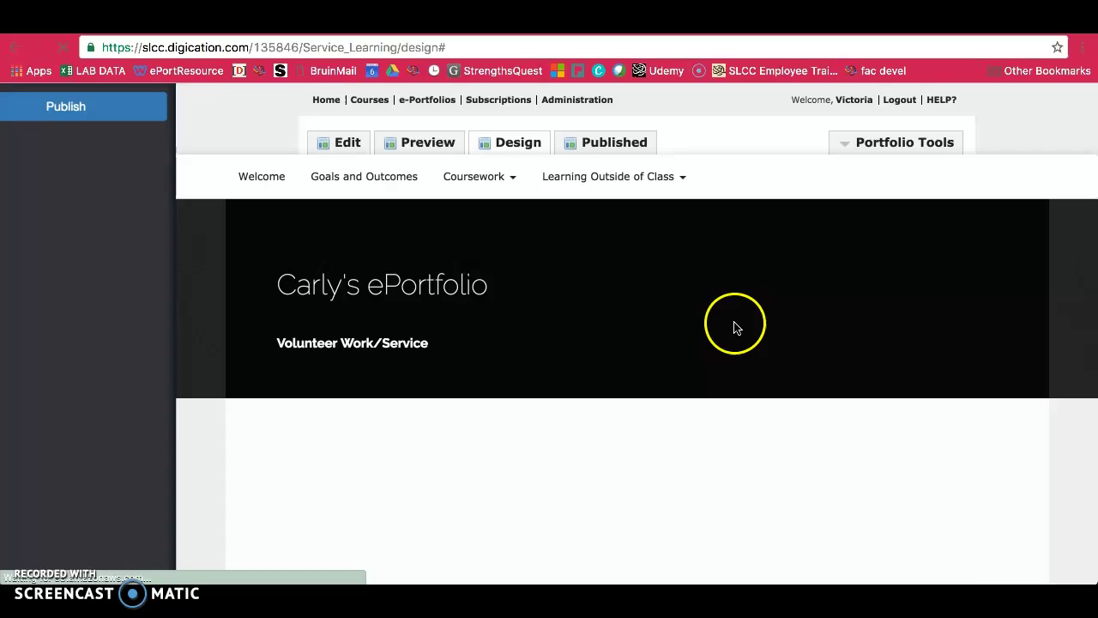
{"action": "scroll", "coordinate": [735, 326], "scroll_direction": "down", "scroll_amount": 4}
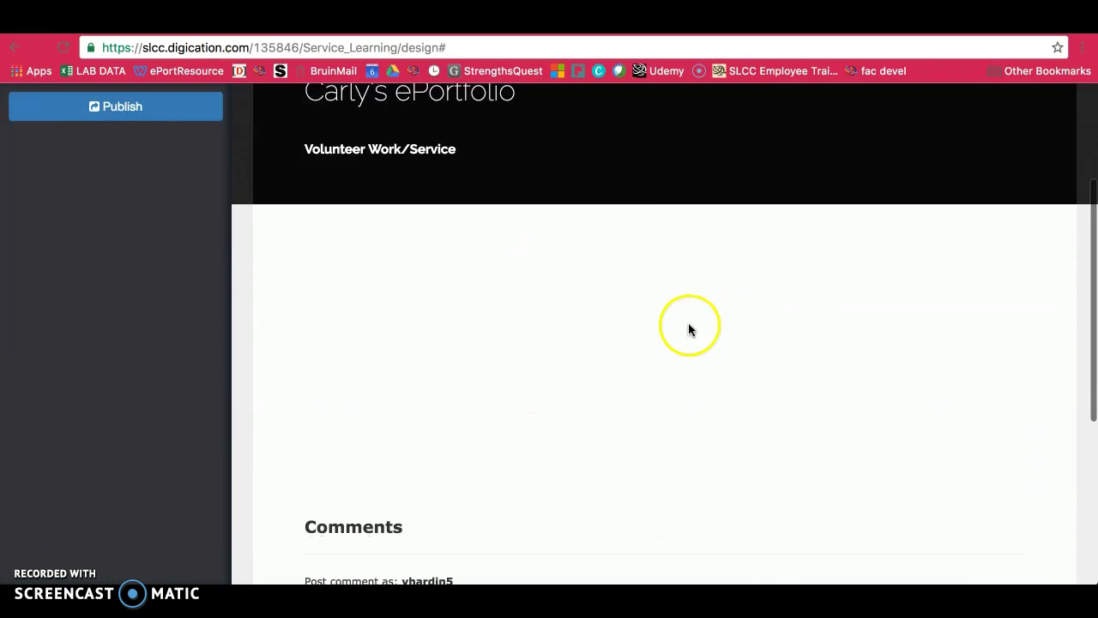
{"action": "left_click", "coordinate": [652, 307]}
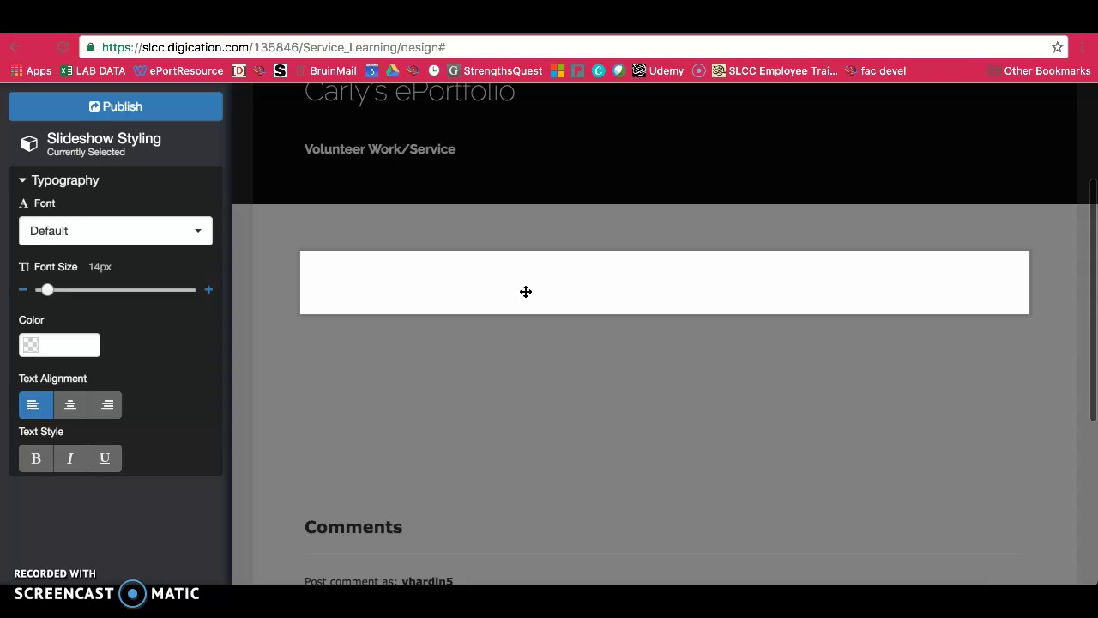
{"action": "left_click", "coordinate": [716, 437]}
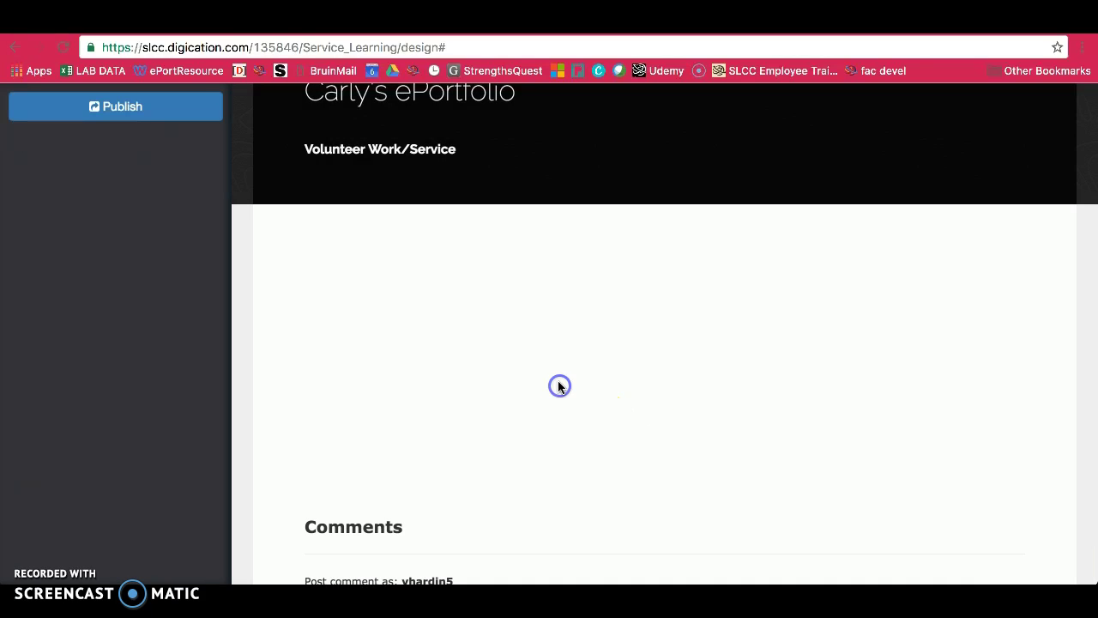
{"action": "left_click", "coordinate": [558, 385]}
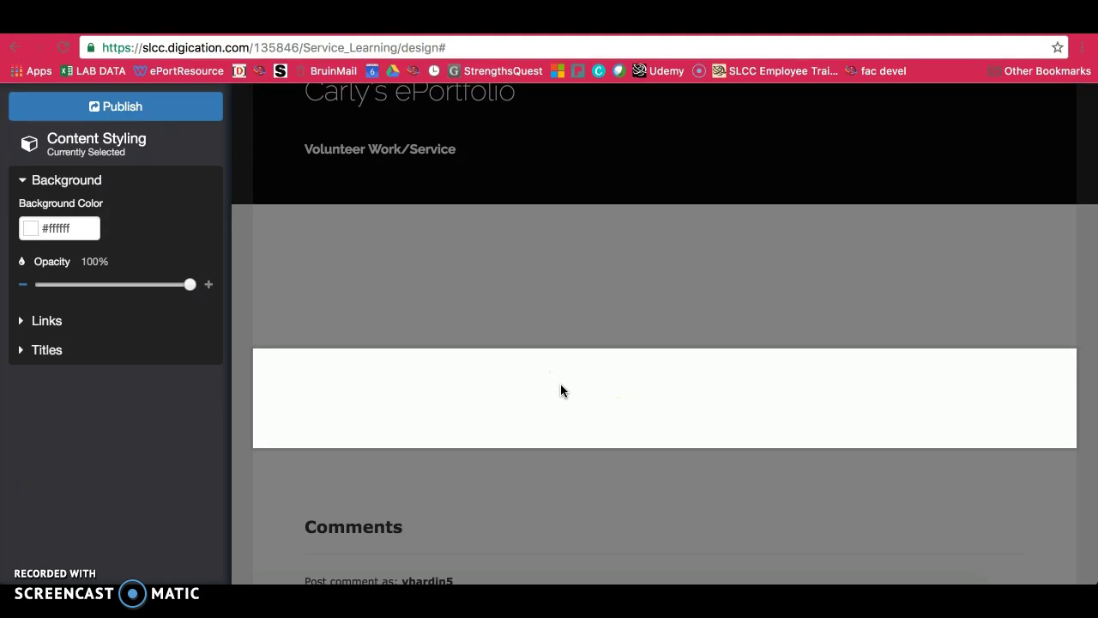
{"action": "left_click", "coordinate": [601, 306]}
{"action": "left_click", "coordinate": [574, 274]}
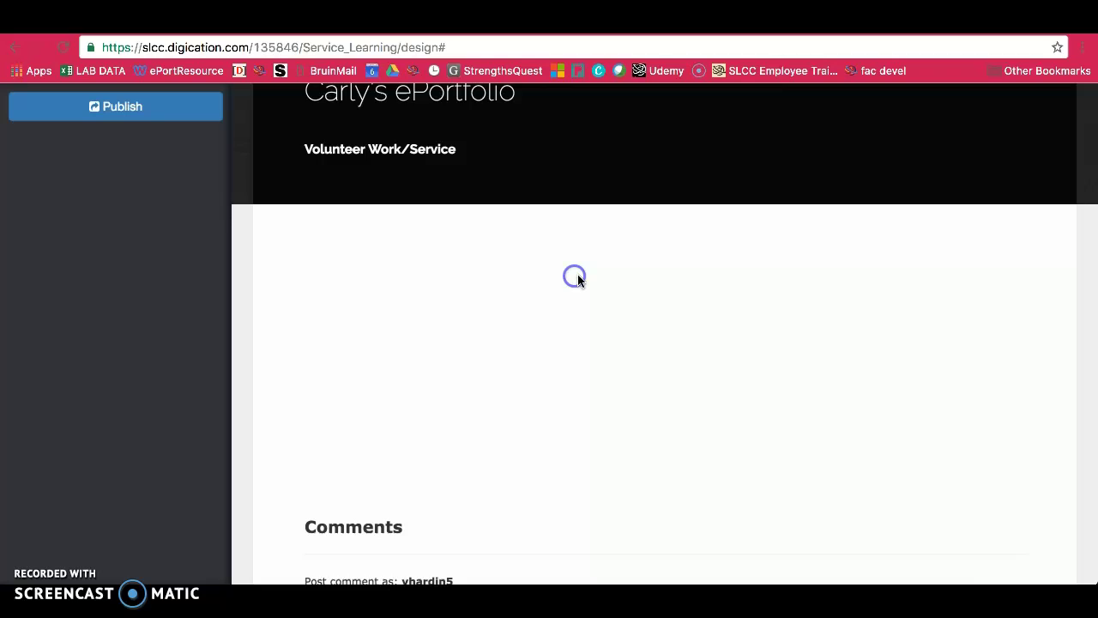
{"action": "left_click", "coordinate": [621, 295]}
{"action": "left_click", "coordinate": [609, 384]}
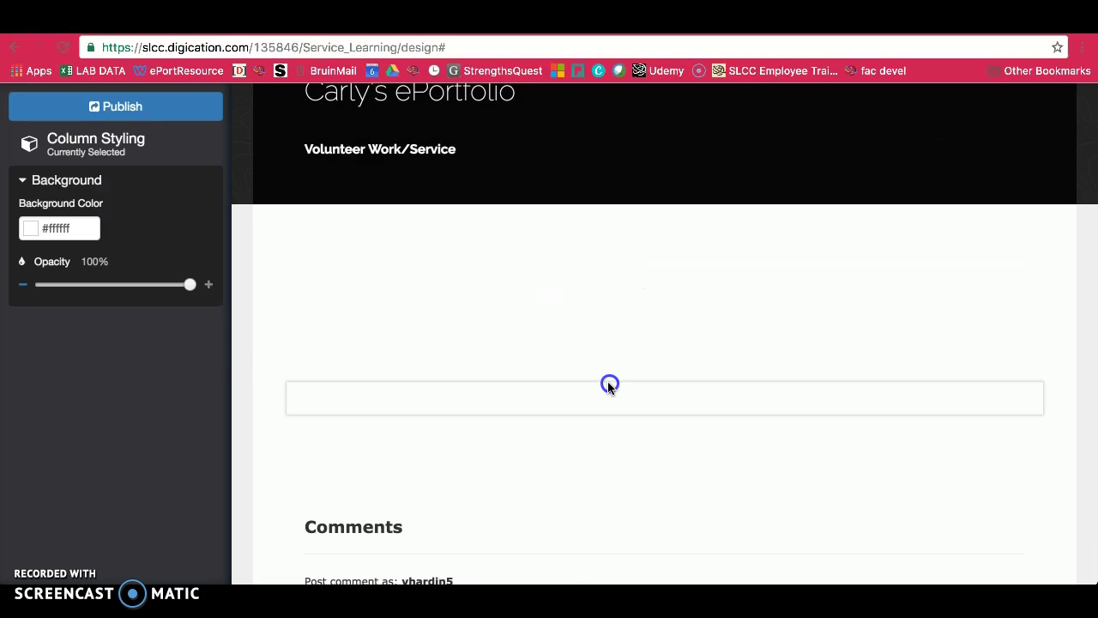
{"action": "left_click", "coordinate": [504, 337]}
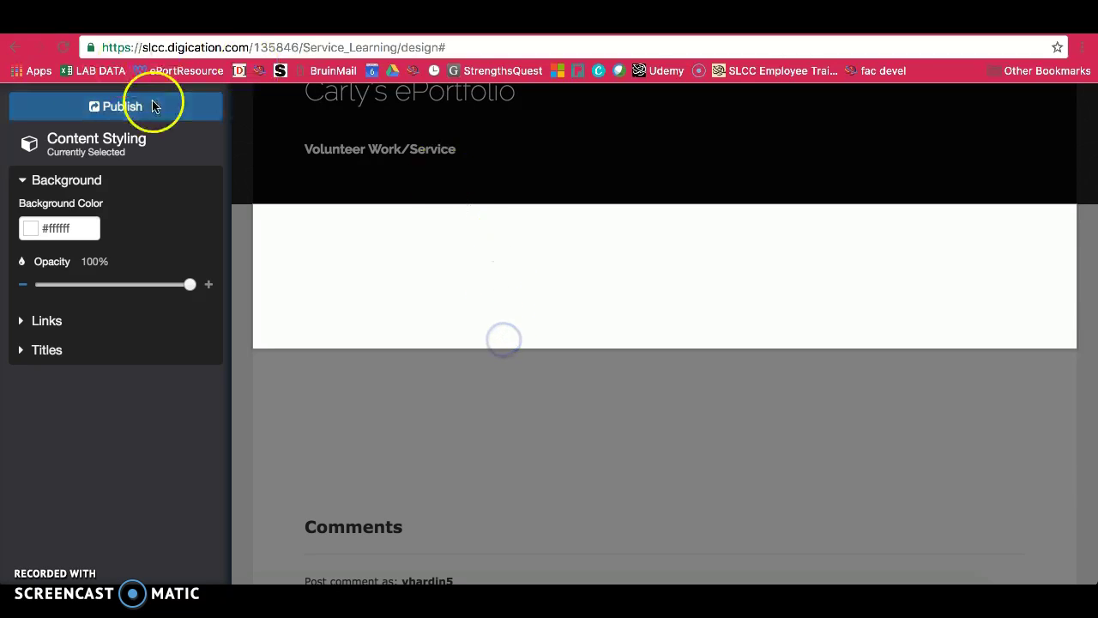
{"action": "scroll", "coordinate": [490, 189], "scroll_direction": "up", "scroll_amount": 5}
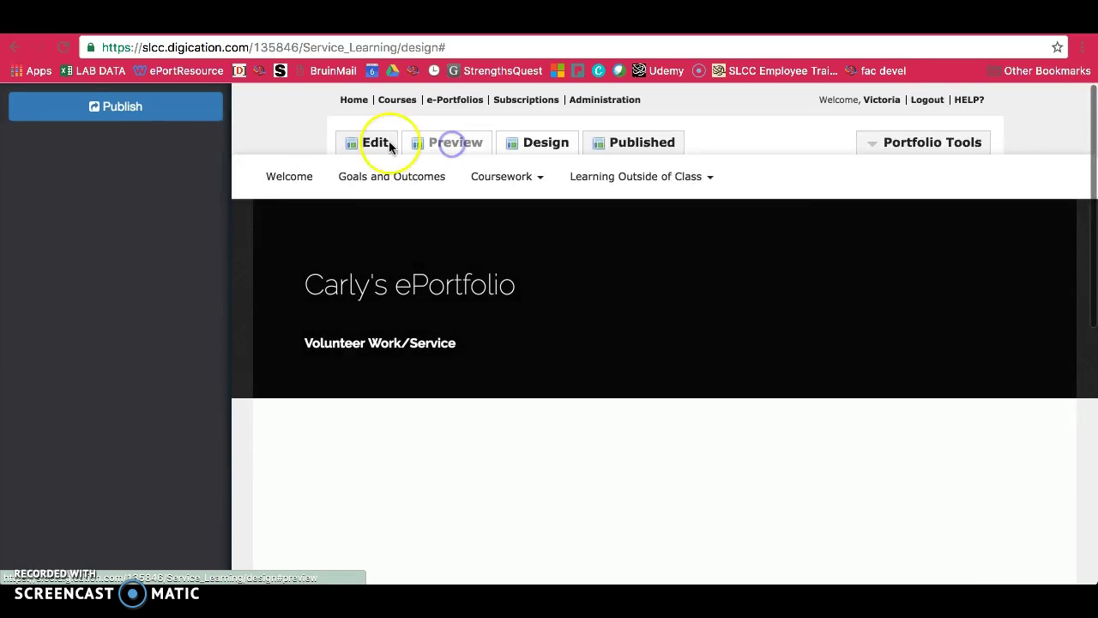
In the page's Edit view, start editing the gallery module and add media
{"action": "left_click", "coordinate": [359, 142]}
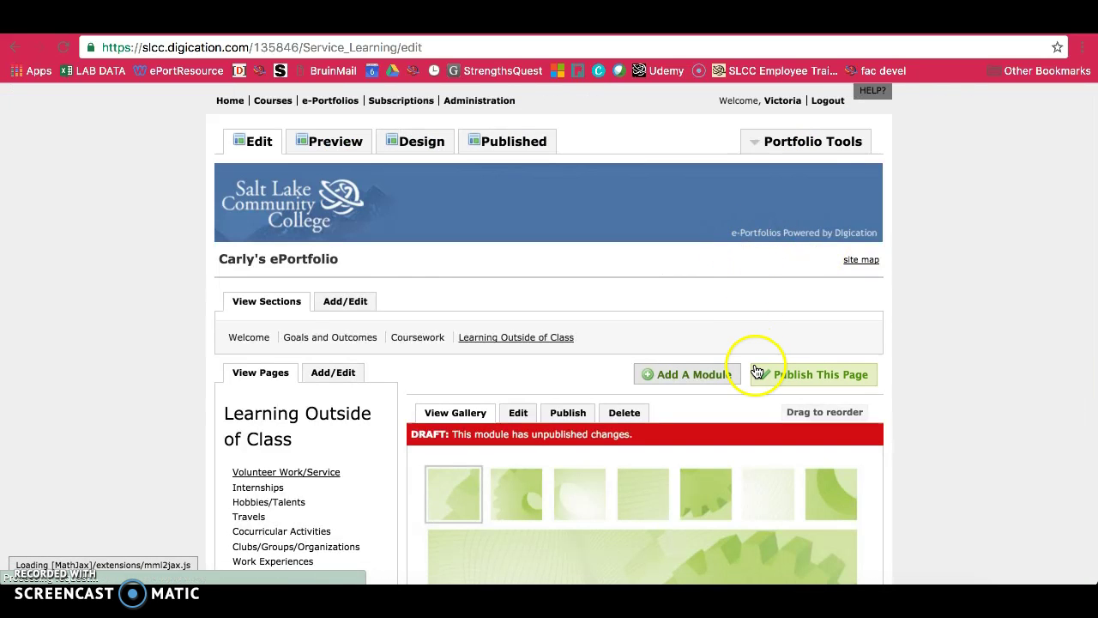
{"action": "scroll", "coordinate": [875, 312], "scroll_direction": "down", "scroll_amount": 1}
{"action": "scroll", "coordinate": [874, 312], "scroll_direction": "down", "scroll_amount": 4}
{"action": "scroll", "coordinate": [874, 313], "scroll_direction": "down", "scroll_amount": 2}
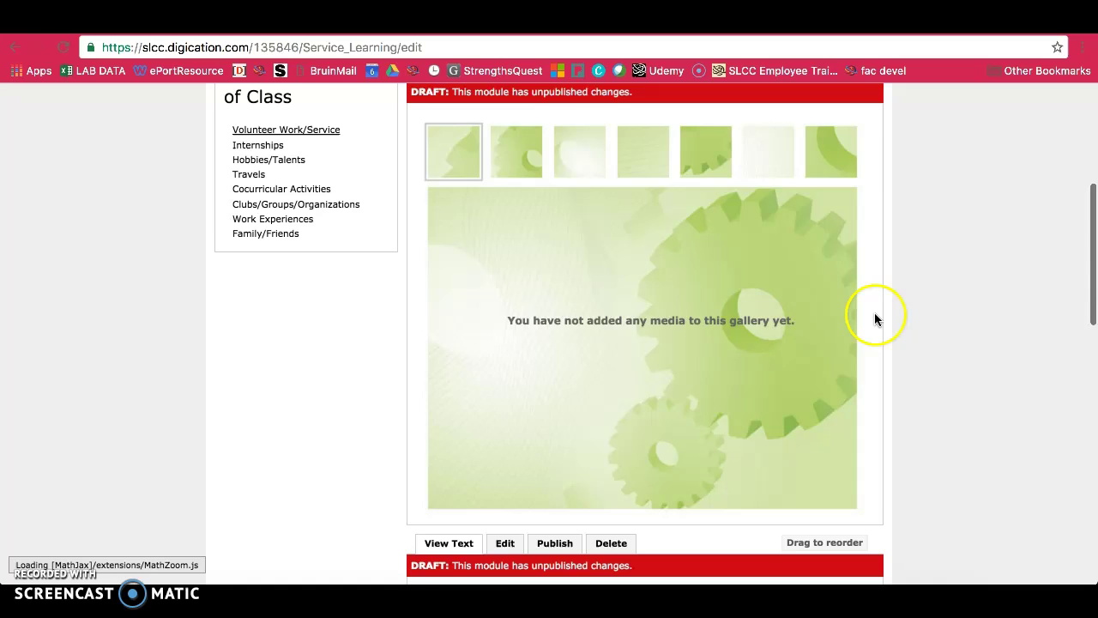
{"action": "scroll", "coordinate": [619, 338], "scroll_direction": "up", "scroll_amount": 1}
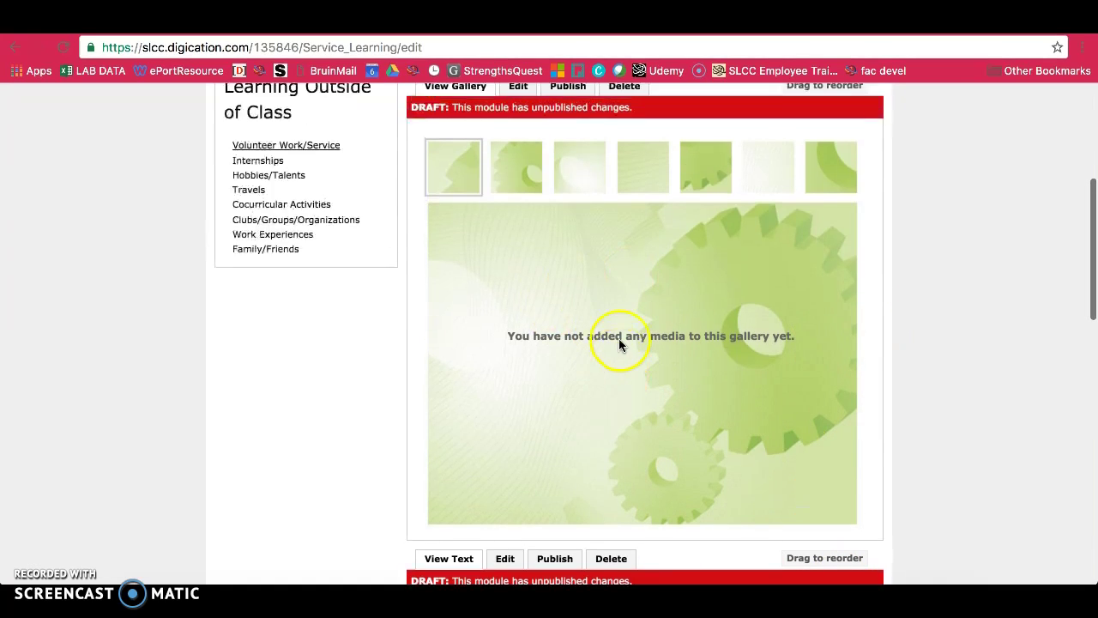
{"action": "scroll", "coordinate": [618, 323], "scroll_direction": "up", "scroll_amount": 2}
{"action": "left_click", "coordinate": [518, 186]}
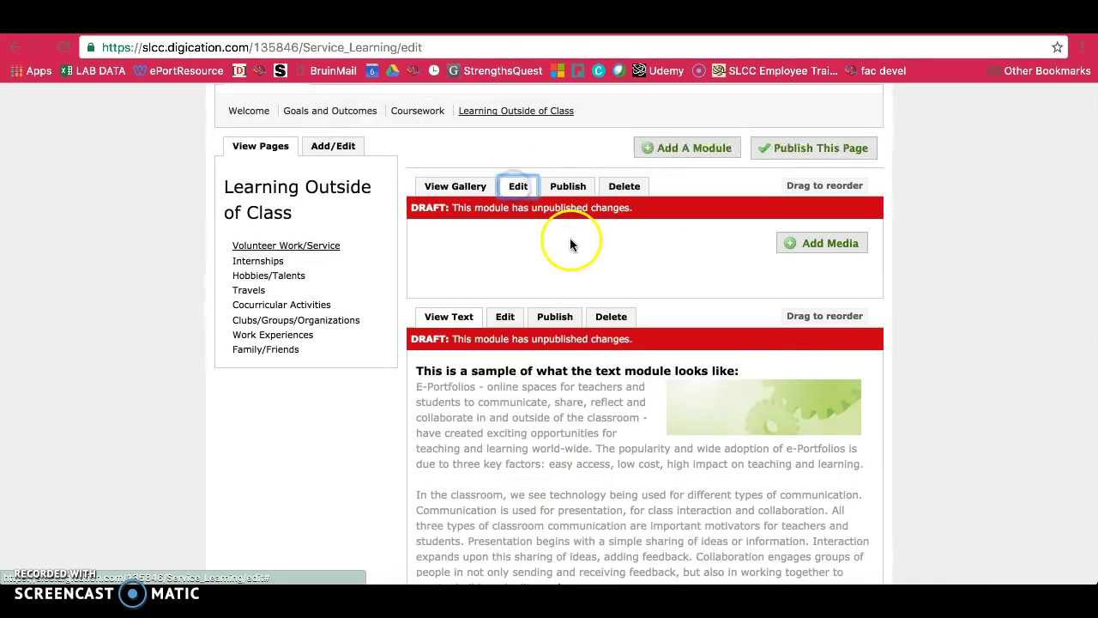
{"action": "left_click", "coordinate": [859, 241]}
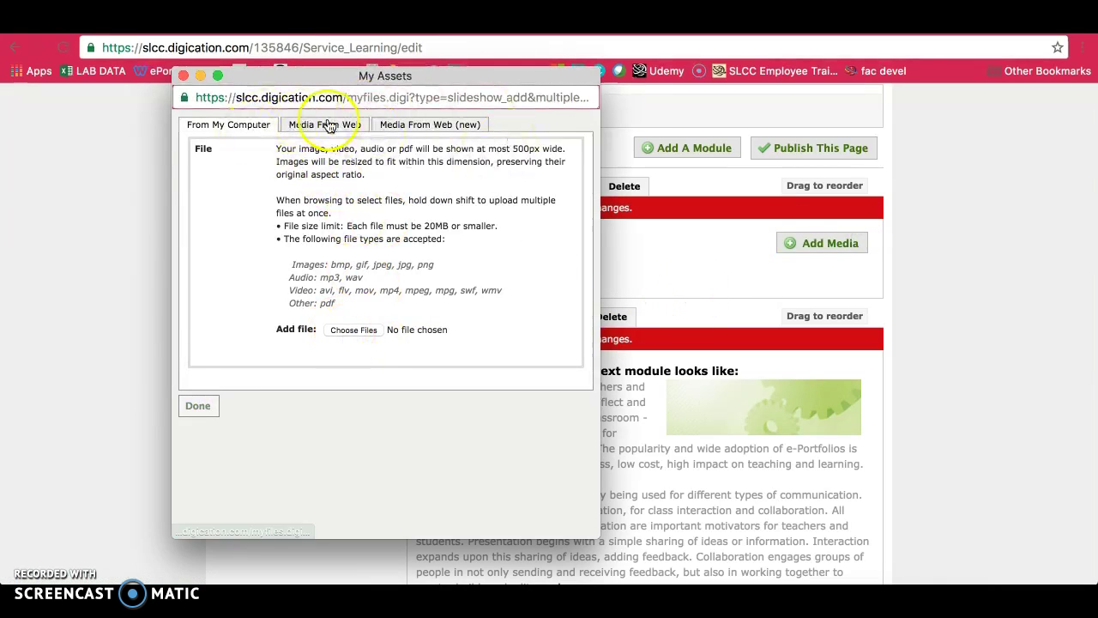
Upload 1.jpg from the desktop as the gallery's first slide
{"action": "left_click", "coordinate": [369, 331]}
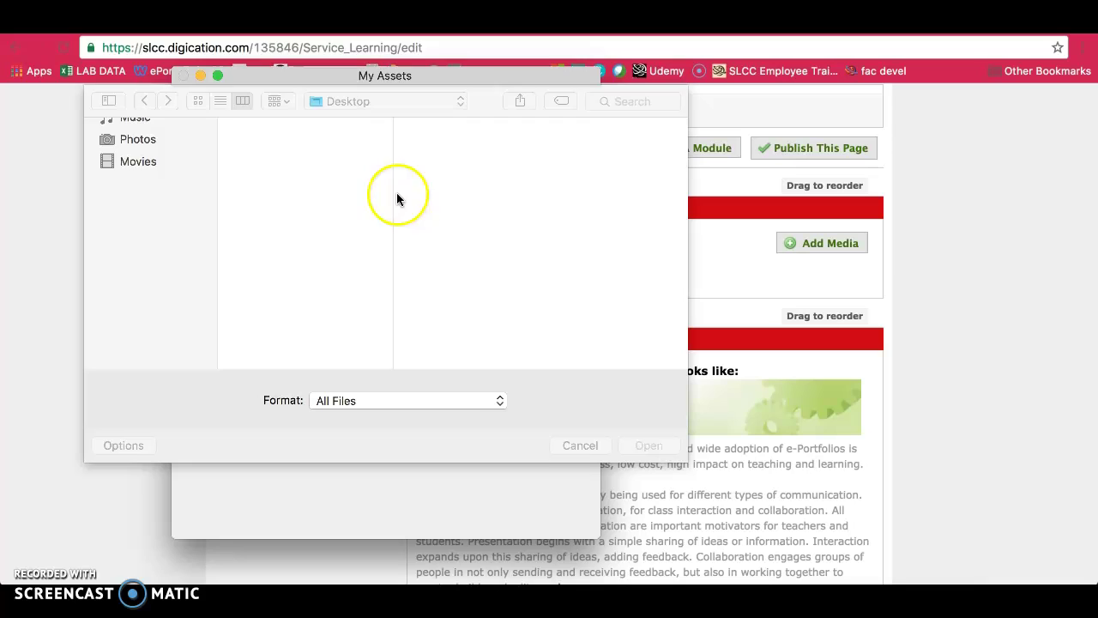
{"action": "scroll", "coordinate": [295, 210], "scroll_direction": "up", "scroll_amount": 1}
{"action": "scroll", "coordinate": [295, 209], "scroll_direction": "up", "scroll_amount": 1}
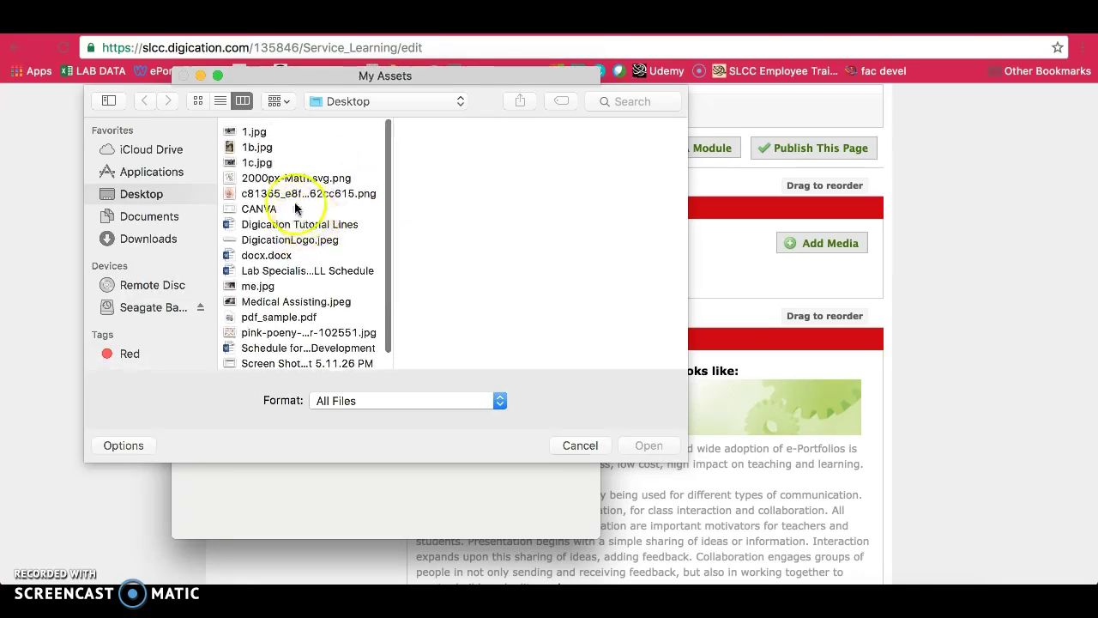
{"action": "left_click", "coordinate": [255, 126]}
{"action": "left_click", "coordinate": [649, 445]}
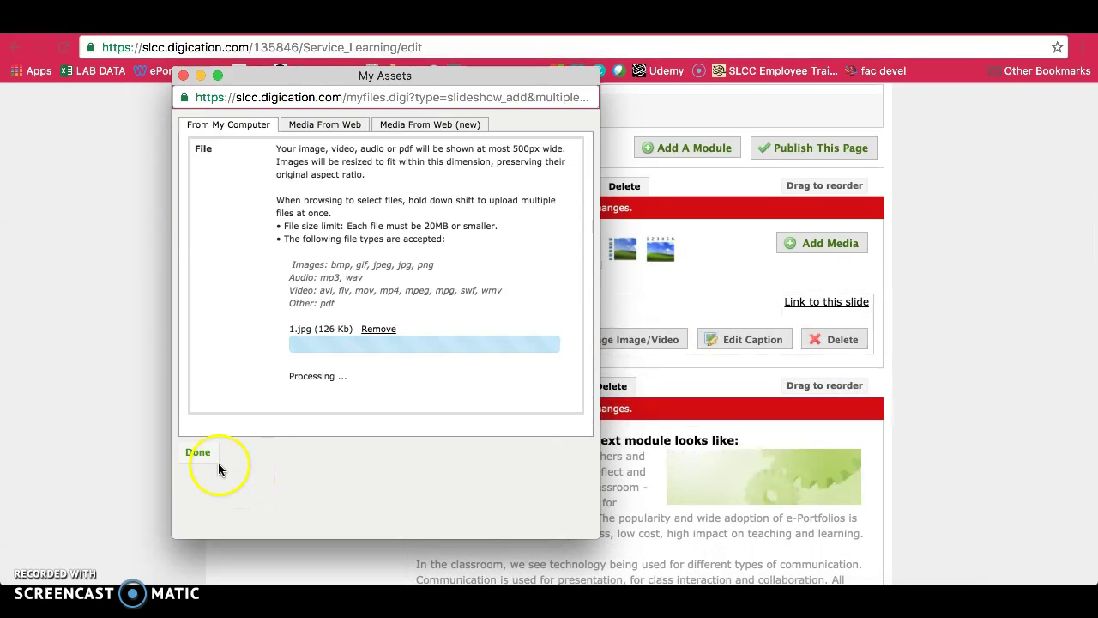
{"action": "left_click", "coordinate": [198, 452]}
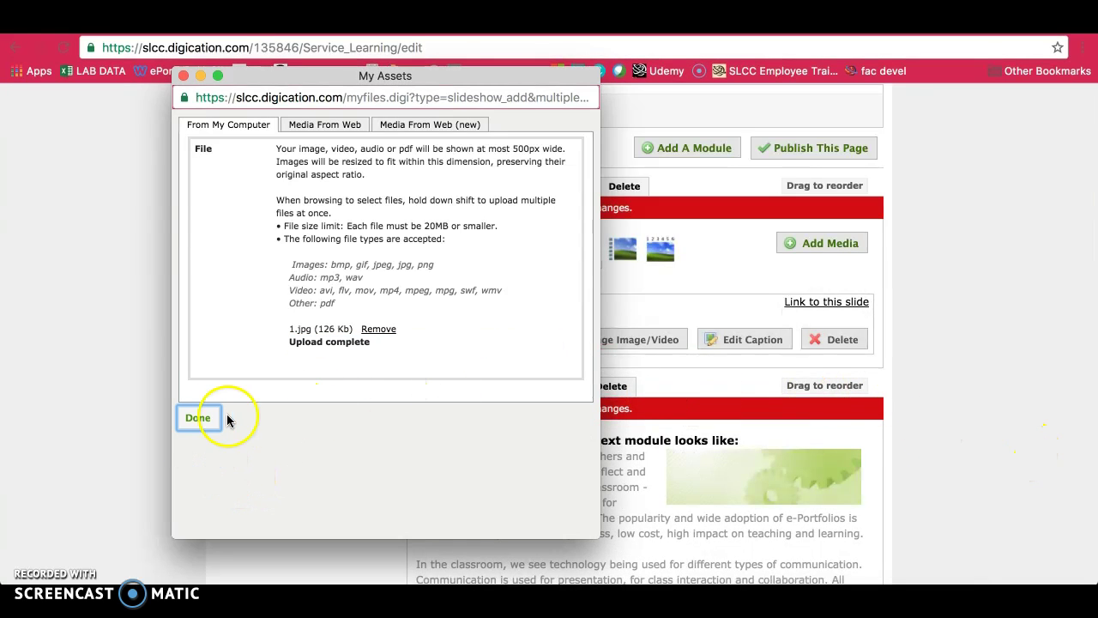
{"action": "left_click", "coordinate": [197, 418]}
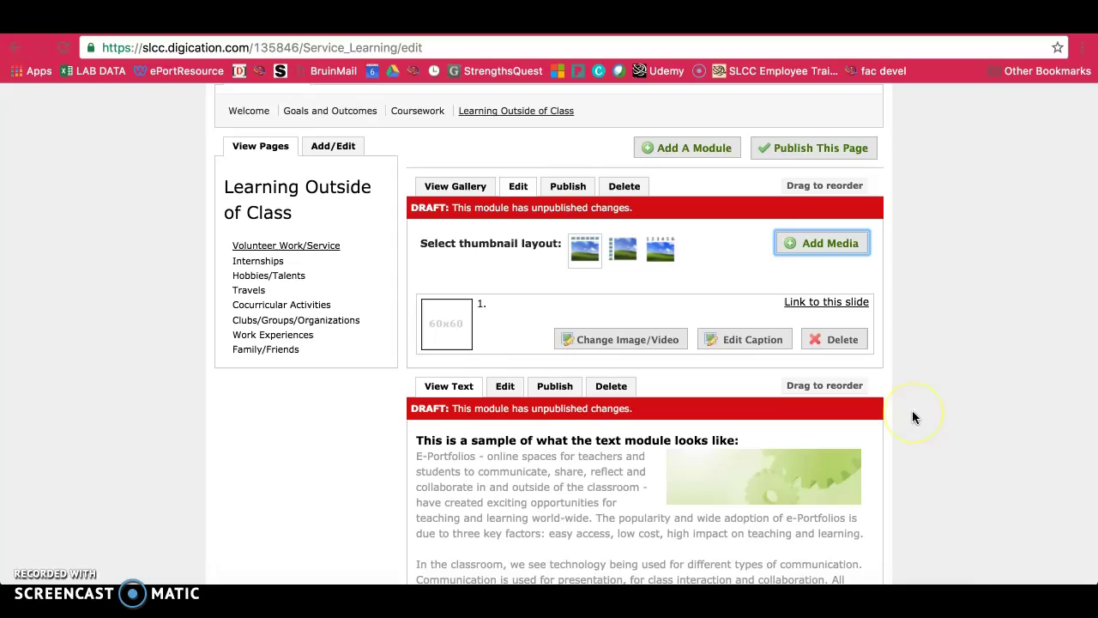
Replace the text module's sample text with 'wertgjhkh' and save it
{"action": "scroll", "coordinate": [912, 410], "scroll_direction": "down", "scroll_amount": 3}
{"action": "left_click", "coordinate": [516, 115]}
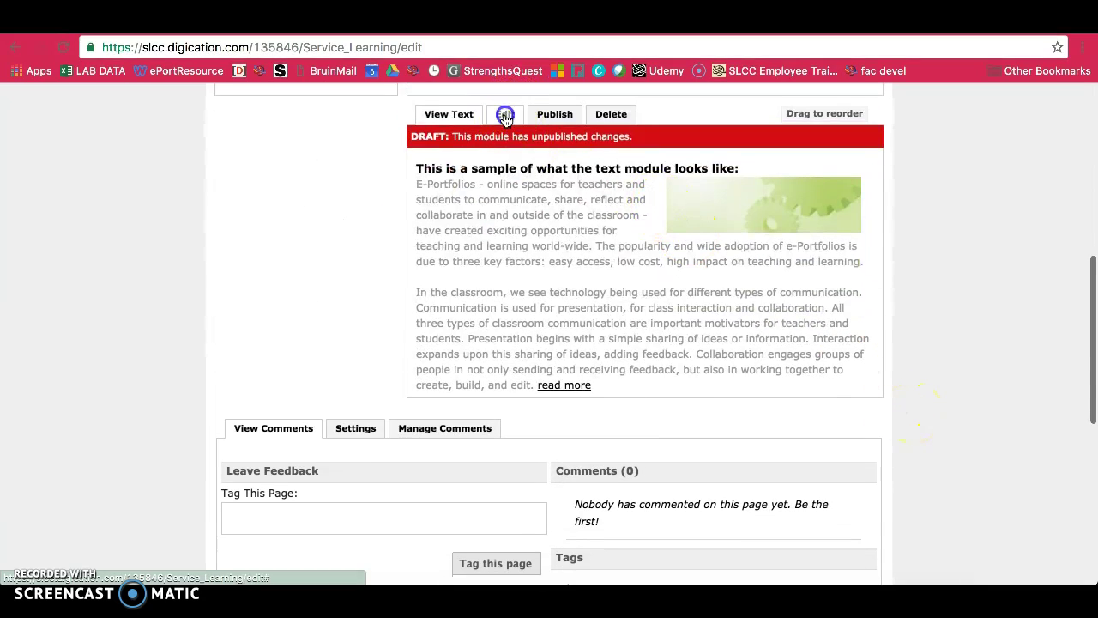
{"action": "type", "text": "wertgjh"}
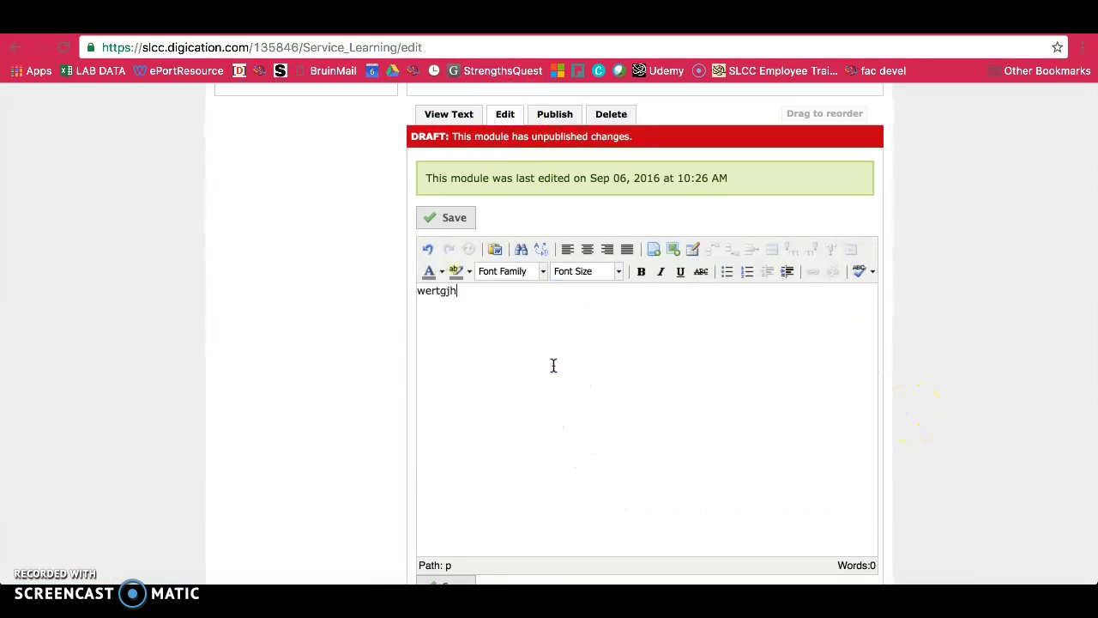
{"action": "type", "text": "kh"}
{"action": "left_click", "coordinate": [472, 217]}
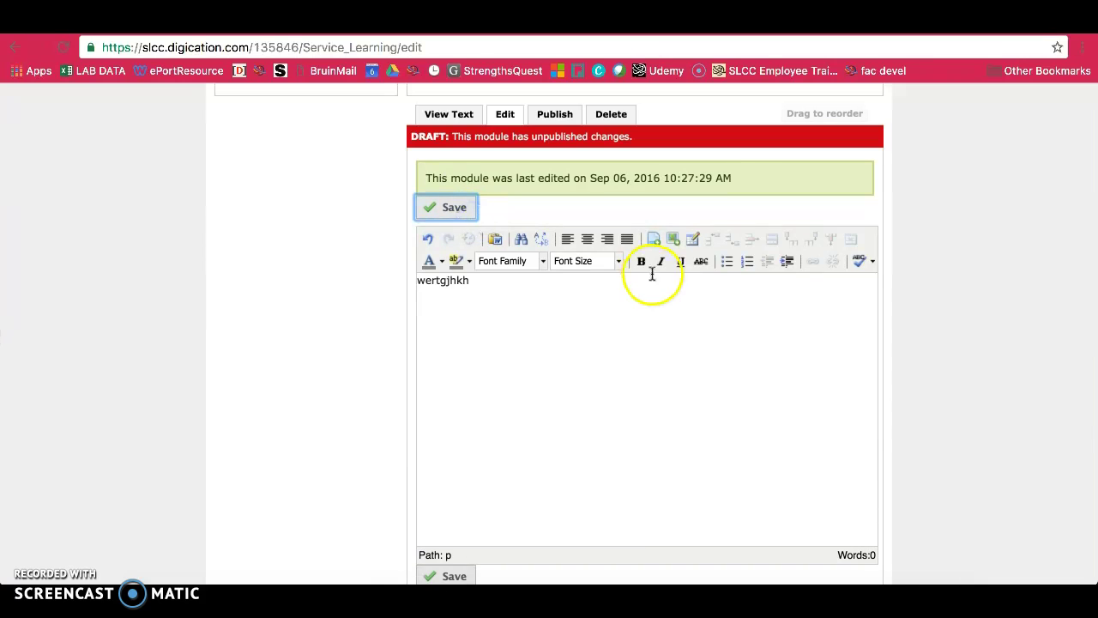
Publish every module on the Volunteer Work/Service page
{"action": "scroll", "coordinate": [748, 188], "scroll_direction": "up", "scroll_amount": 10}
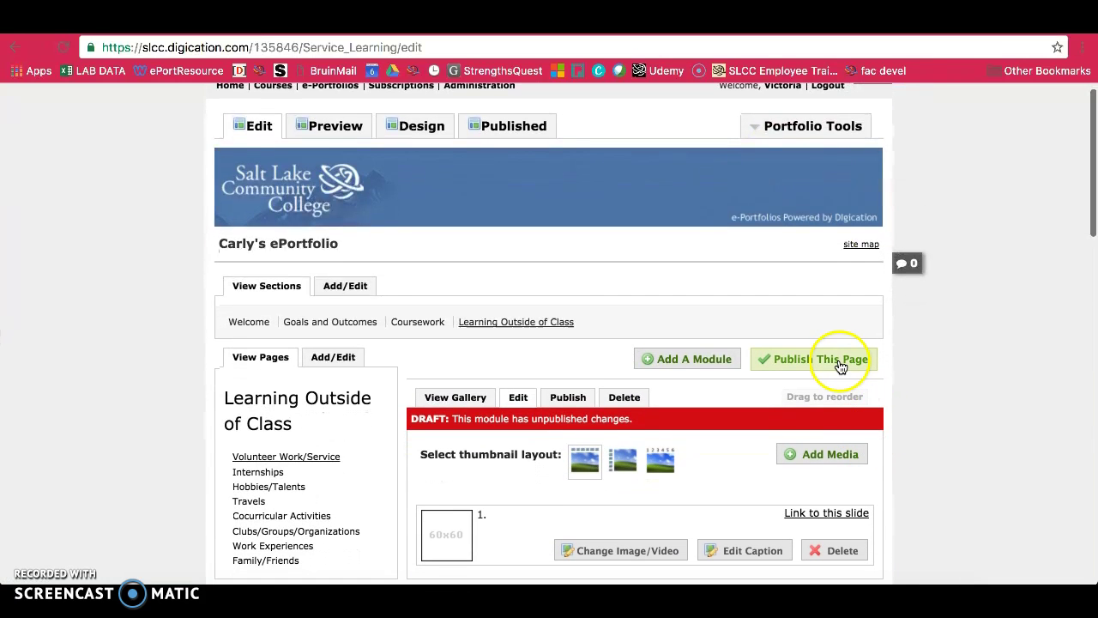
{"action": "left_click", "coordinate": [841, 367]}
{"action": "left_click", "coordinate": [502, 490]}
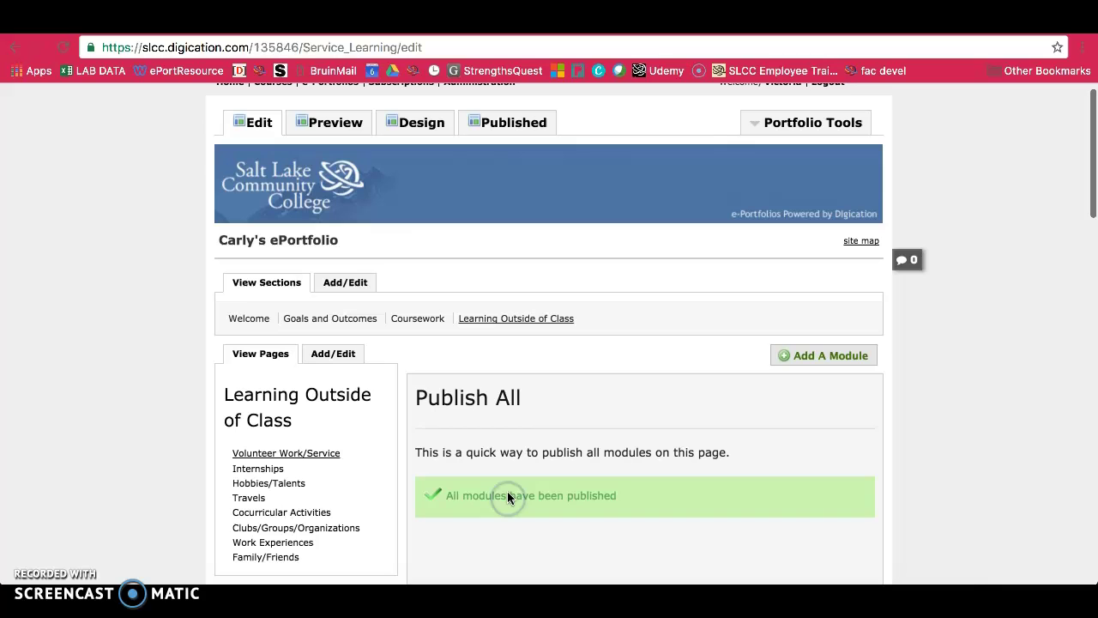
In Design view, drag the wertgjhkh text block above the dog photo gallery
{"action": "left_click", "coordinate": [414, 124]}
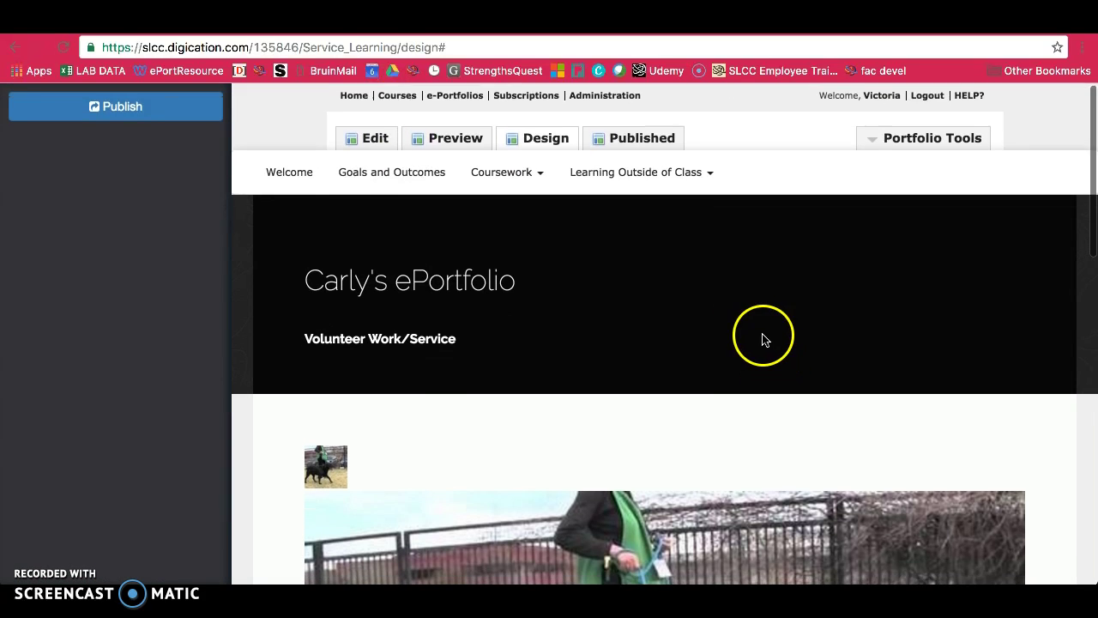
{"action": "scroll", "coordinate": [762, 335], "scroll_direction": "down", "scroll_amount": 6}
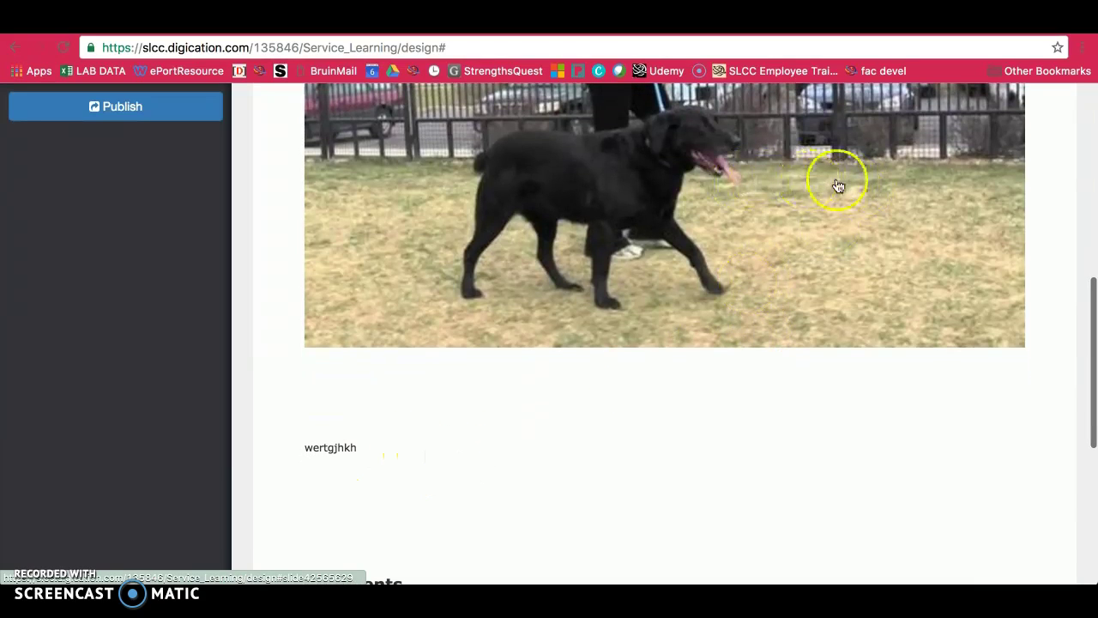
{"action": "left_click_drag", "start_coordinate": [392, 449], "coordinate": [337, 205]}
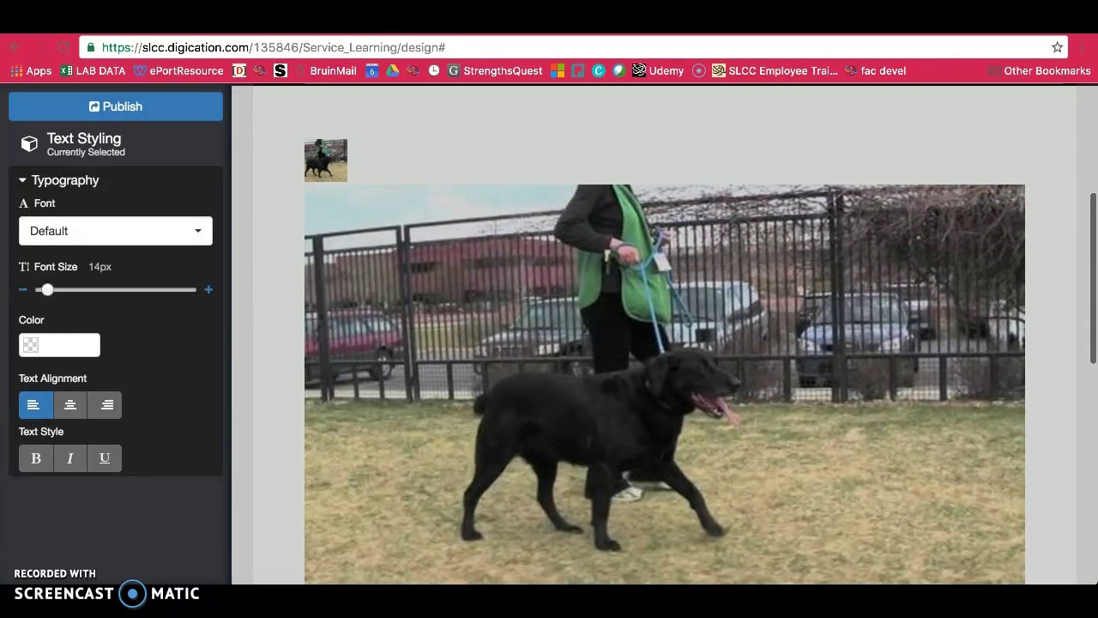
{"action": "left_click_drag", "start_coordinate": [337, 206], "coordinate": [335, 304]}
{"action": "left_click", "coordinate": [331, 311]}
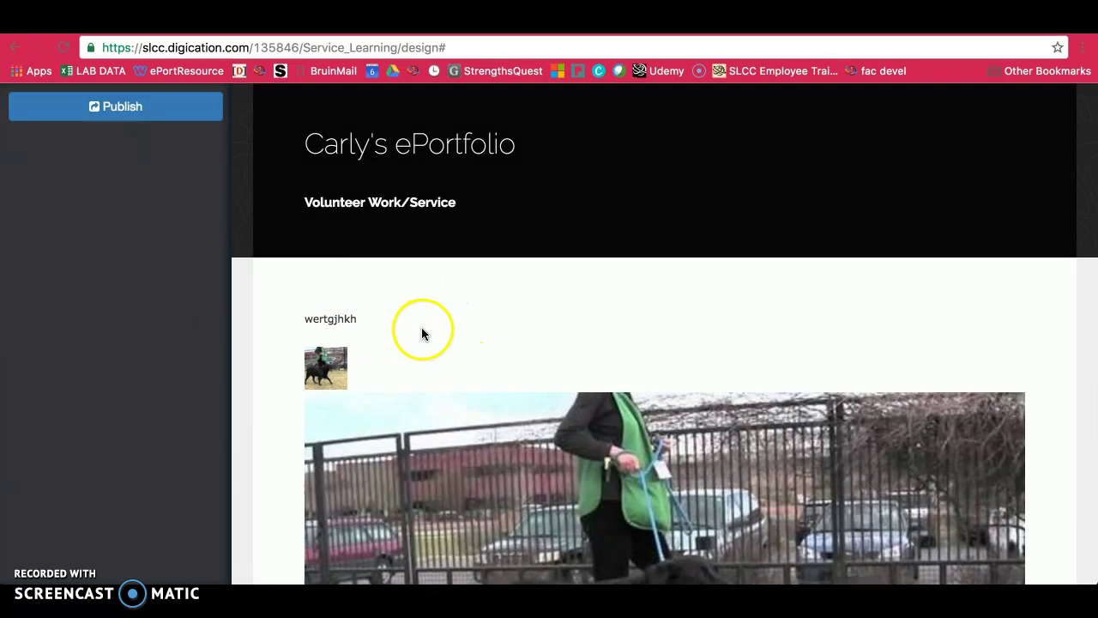
{"action": "scroll", "coordinate": [299, 180], "scroll_direction": "up", "scroll_amount": 3}
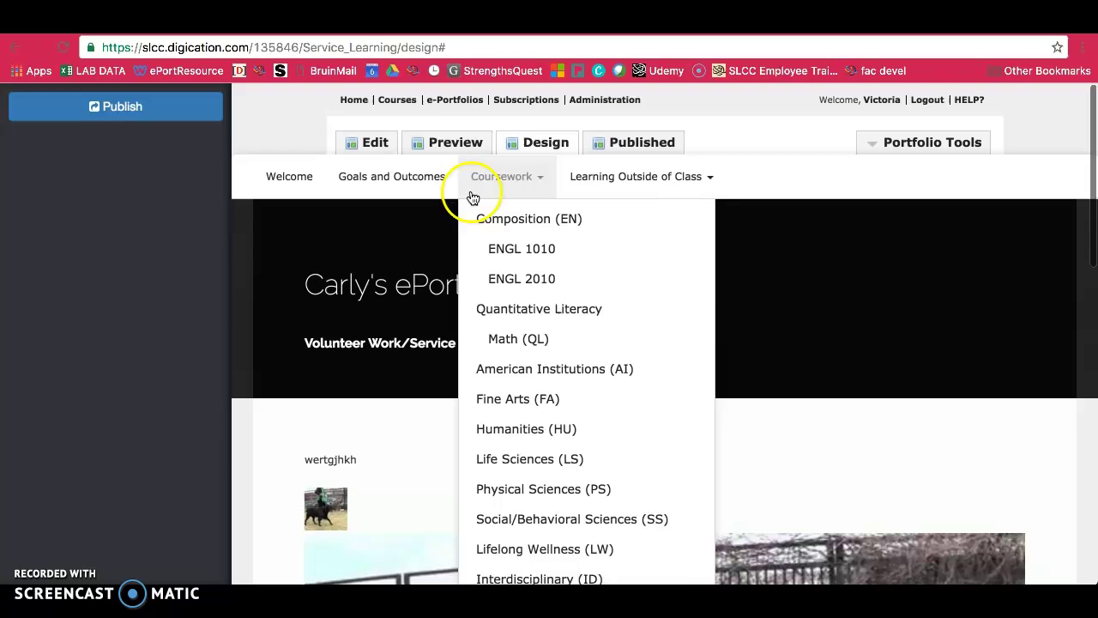
{"action": "left_click", "coordinate": [382, 143]}
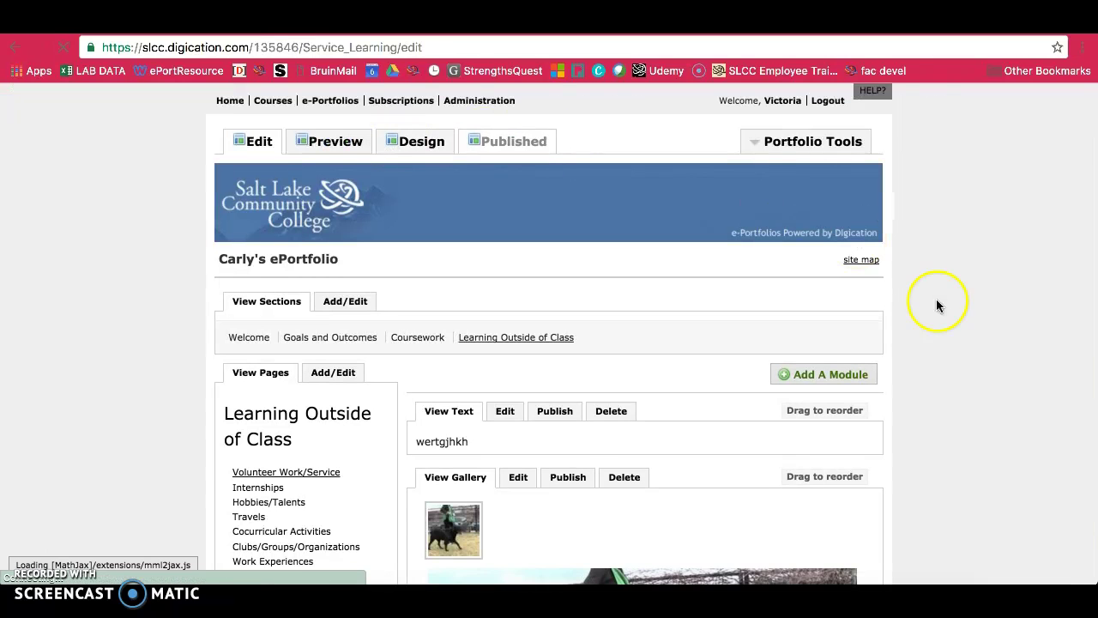
{"action": "scroll", "coordinate": [969, 321], "scroll_direction": "down", "scroll_amount": 3}
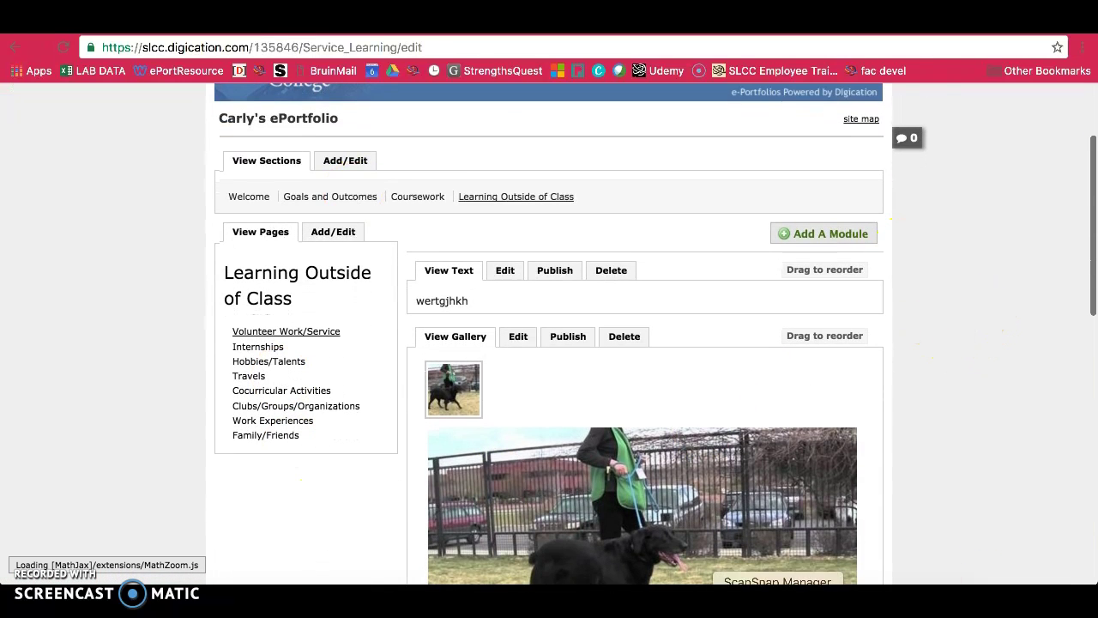
{"action": "scroll", "coordinate": [780, 339], "scroll_direction": "down", "scroll_amount": 3}
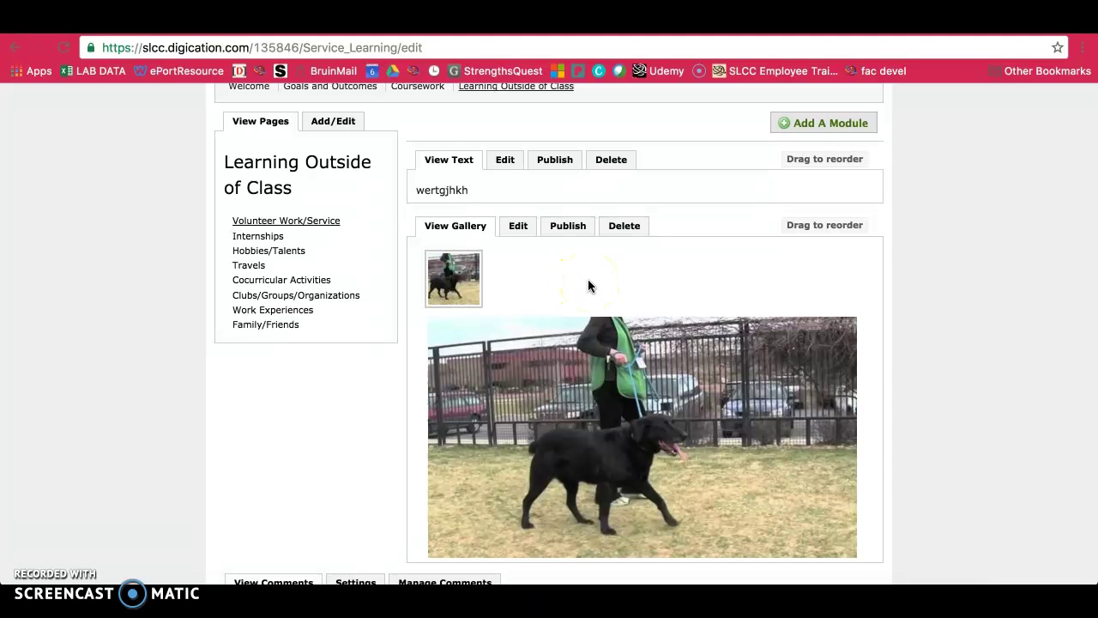
{"action": "left_click", "coordinate": [574, 283]}
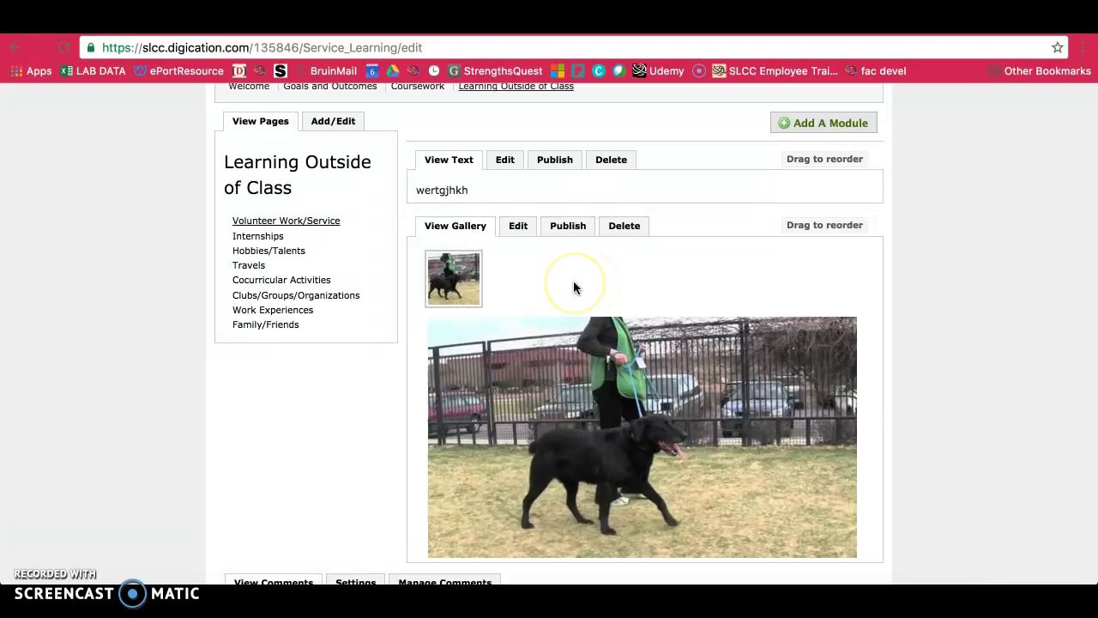